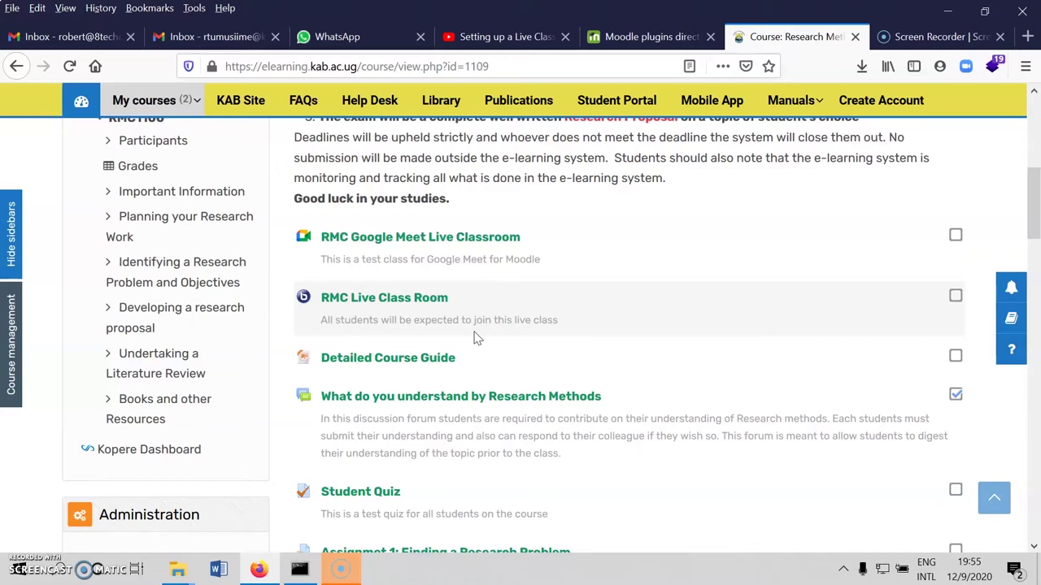
Show the list of enrolled courses and bring up the Research Methods in Computing course page
scroll(477, 339, up, 3)
scroll(477, 339, down, 3)
scroll(478, 338, up, 5)
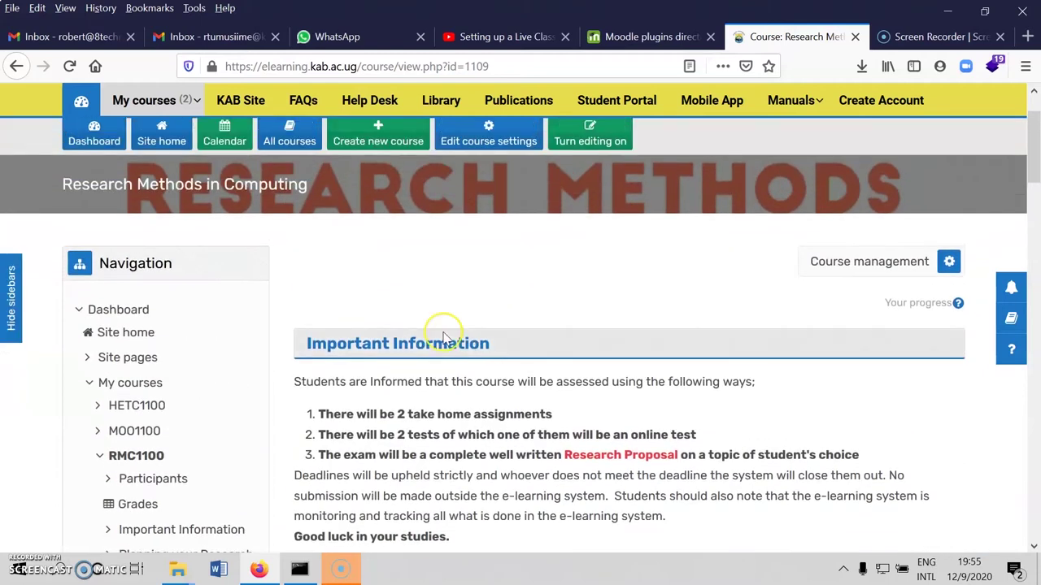
scroll(215, 224, up, 1)
click(144, 155)
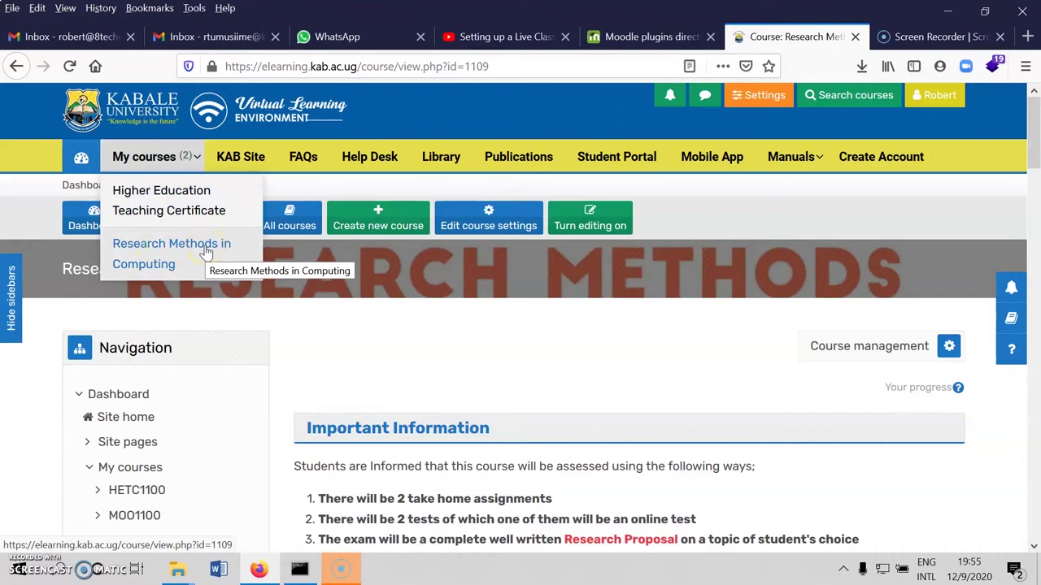
scroll(371, 383, down, 5)
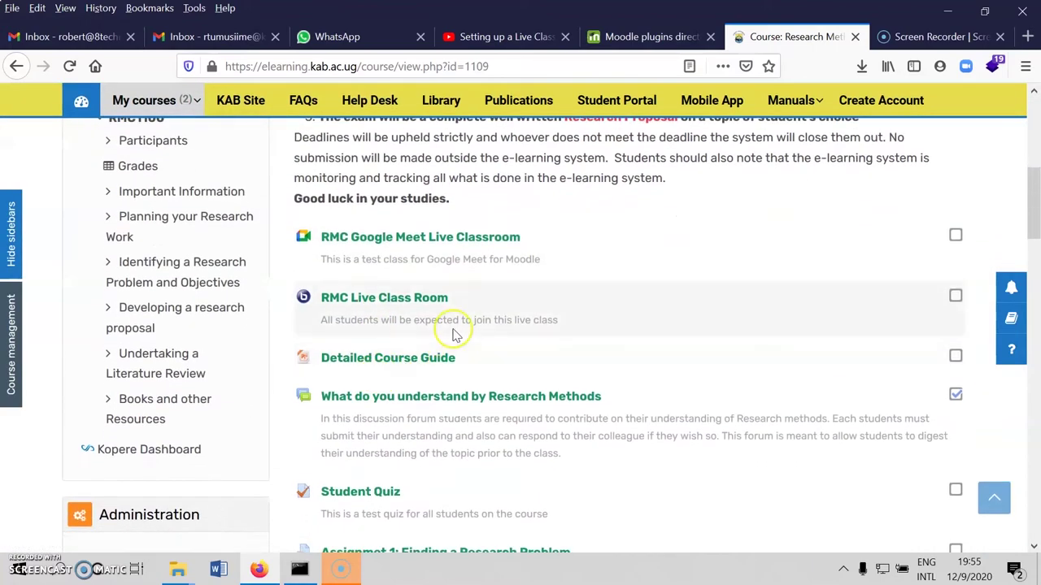
scroll(454, 334, down, 2)
scroll(454, 332, up, 3)
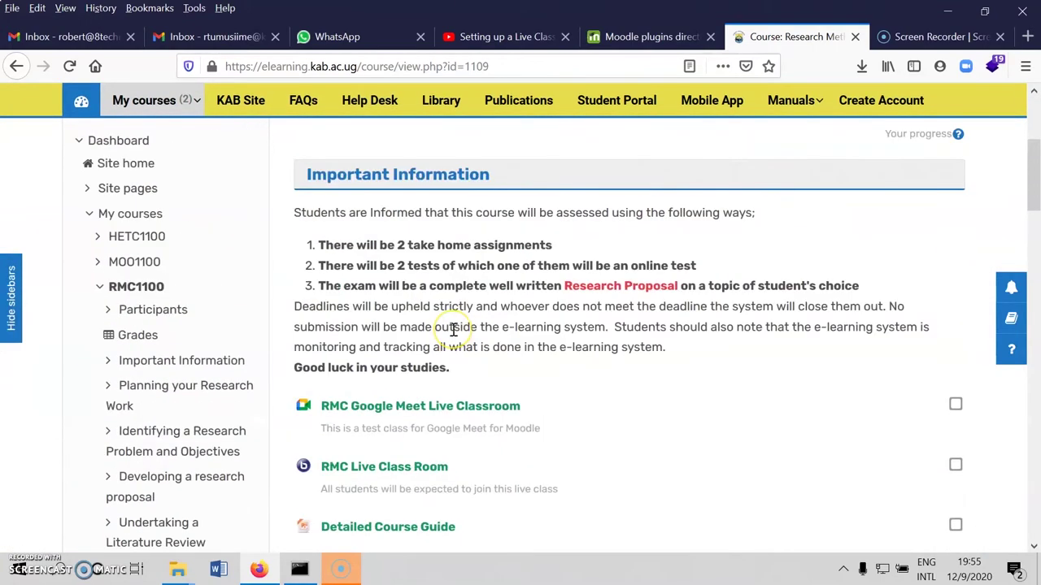
scroll(454, 332, up, 3)
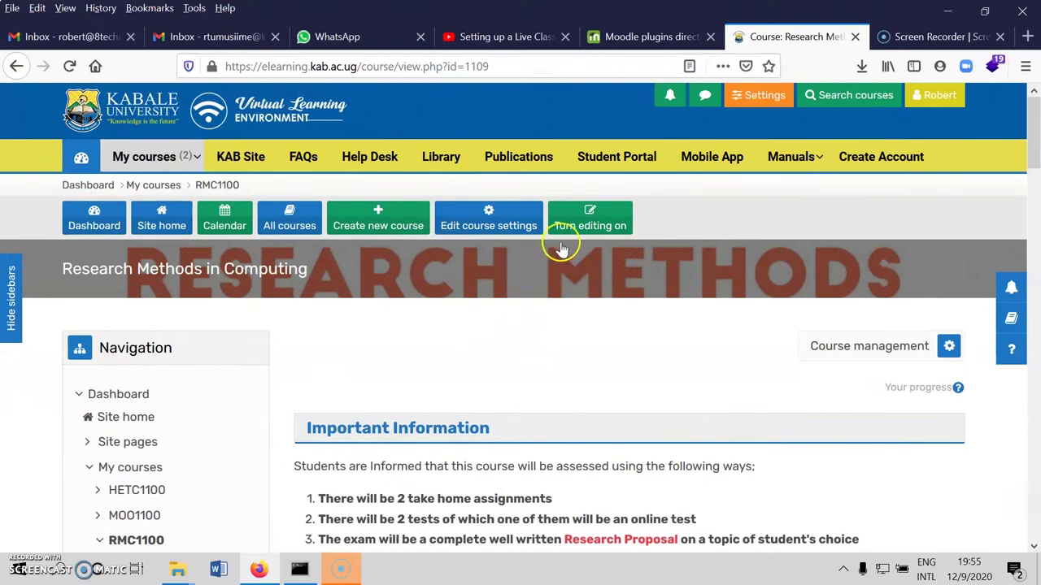
Turn editing on for the RMC1100 course and scroll to the end of Important Information
click(583, 226)
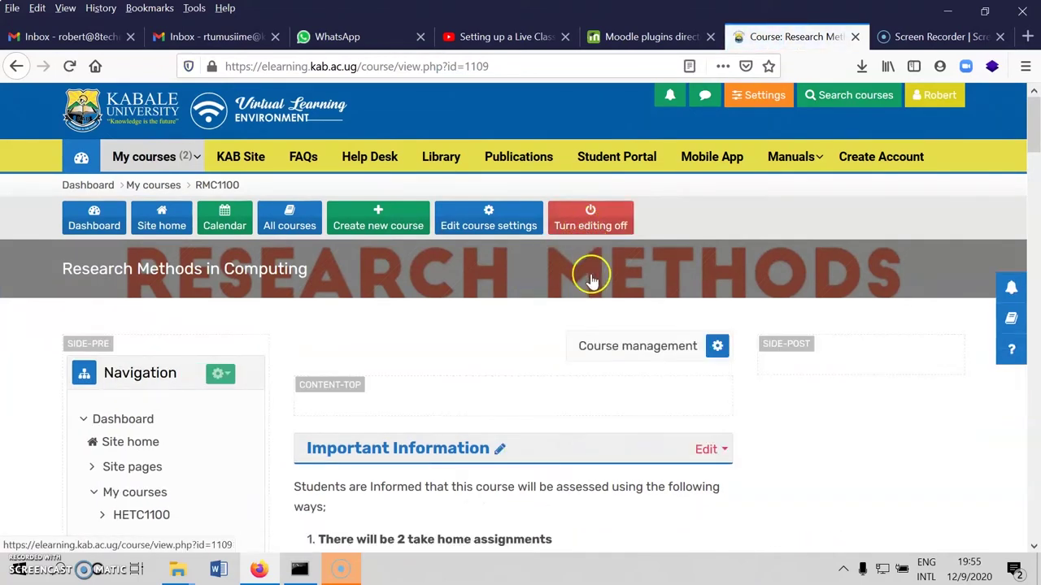
scroll(592, 285, down, 1)
scroll(592, 285, down, 5)
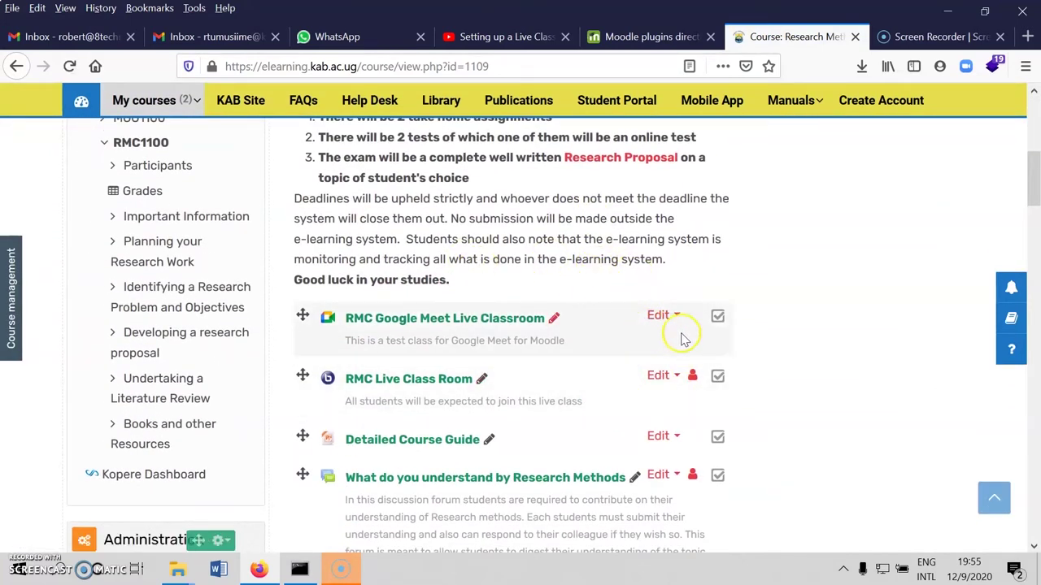
scroll(662, 358, down, 1)
scroll(661, 362, down, 4)
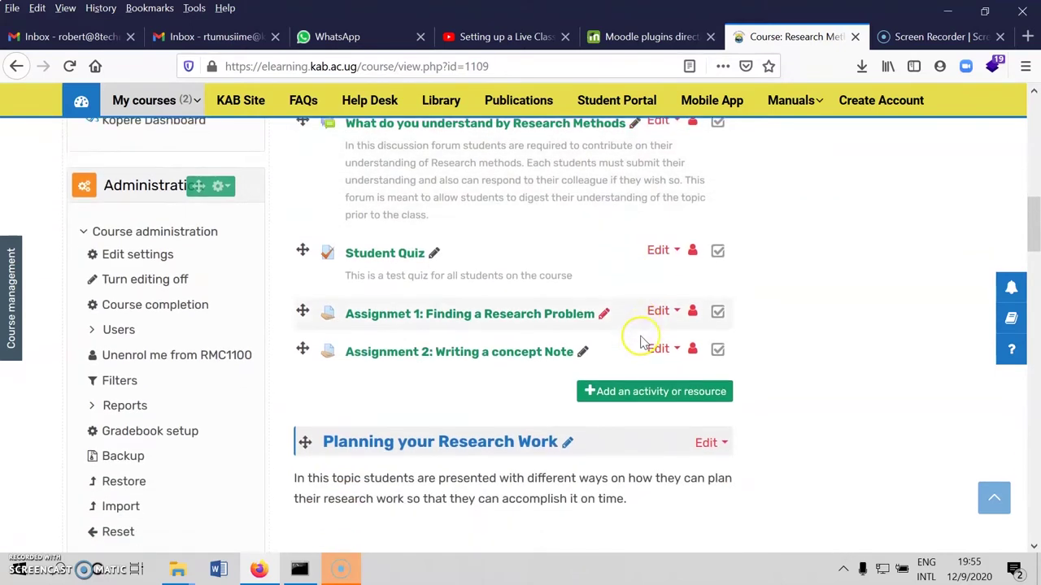
scroll(612, 325, up, 2)
scroll(609, 319, down, 2)
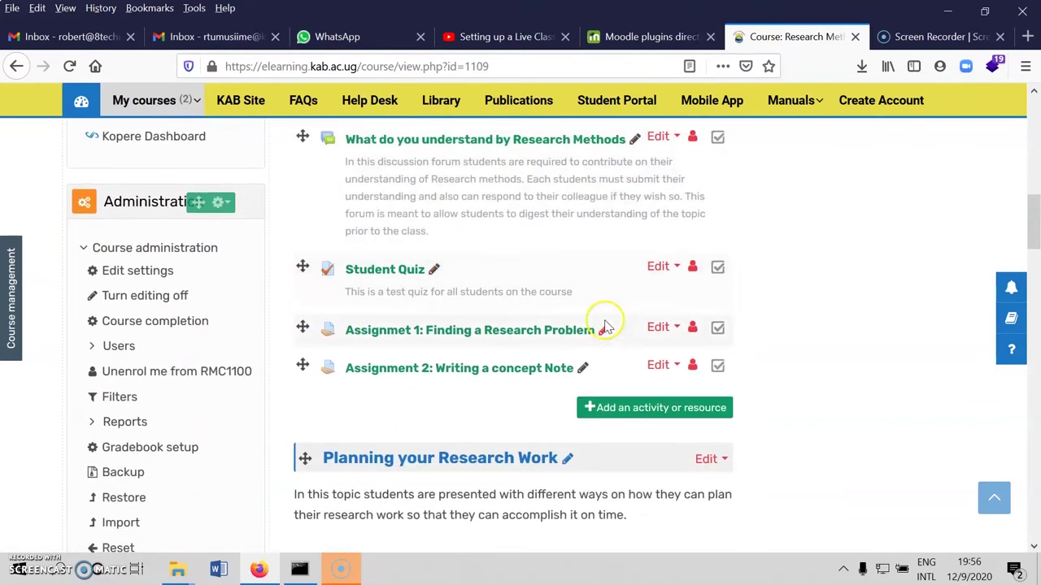
Add a Google Meet for Moodle activity from the Resources list of the activity chooser
click(603, 415)
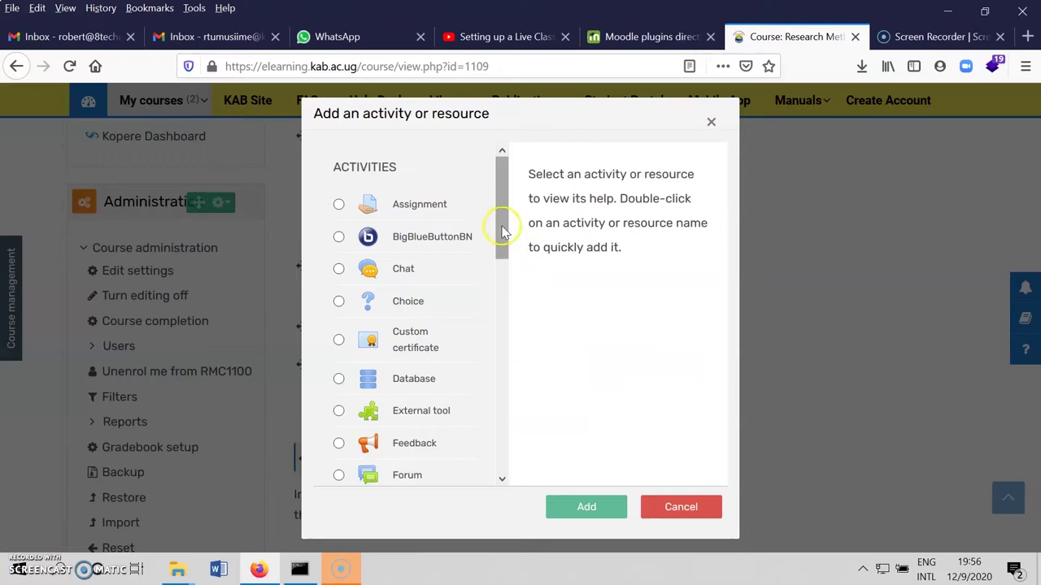
drag(502, 228, 511, 425)
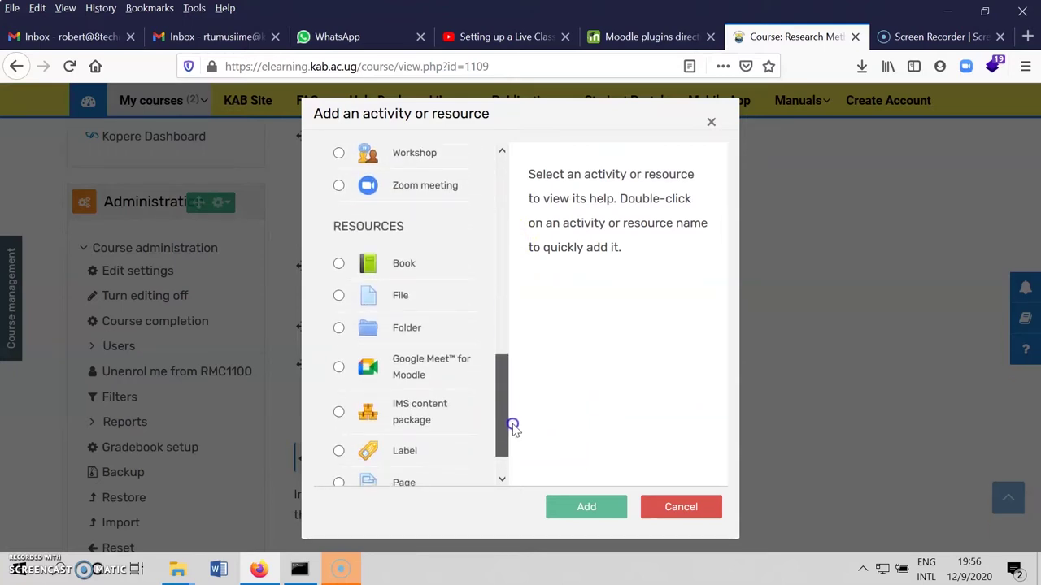
click(339, 368)
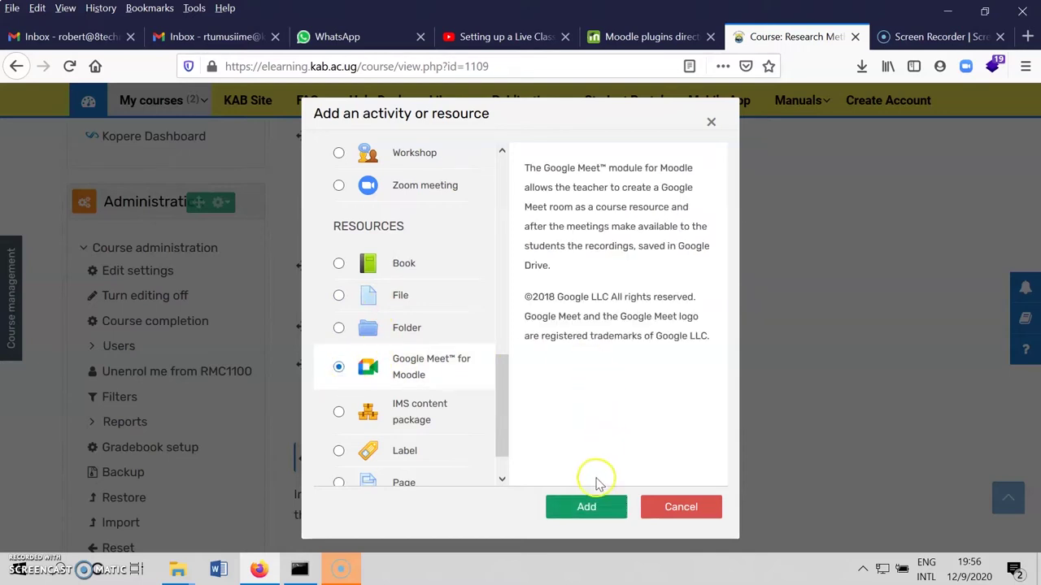
click(586, 508)
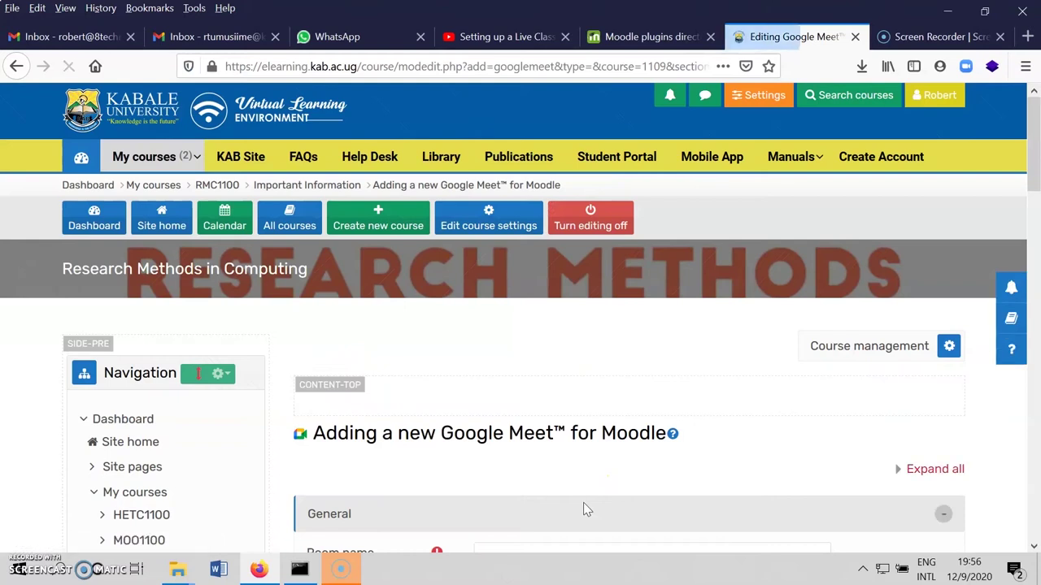
Enter 'RMC Meet Test Classroom' as the room name
scroll(575, 482, down, 2)
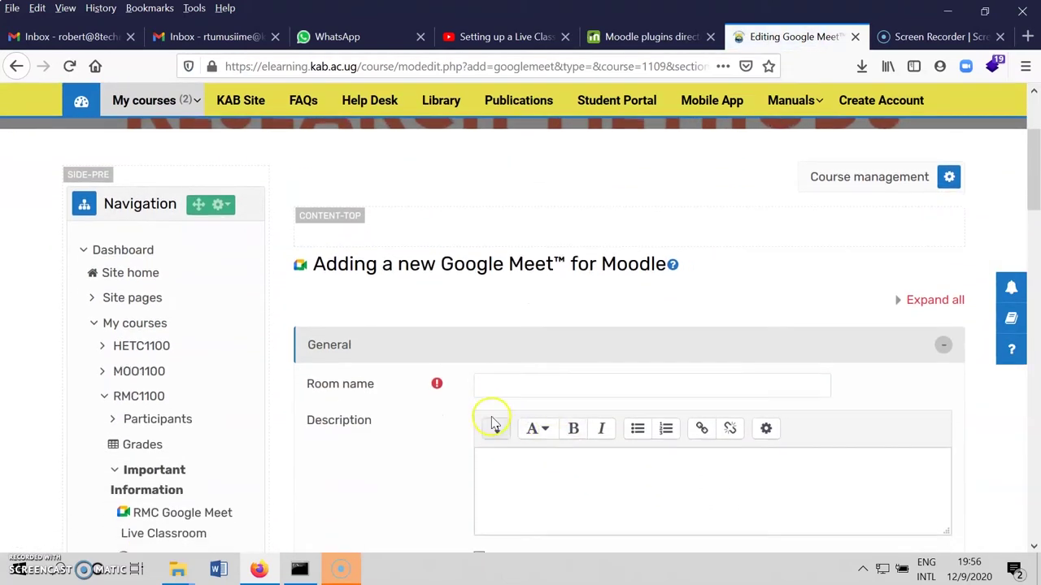
scroll(462, 399, down, 1)
scroll(462, 398, down, 2)
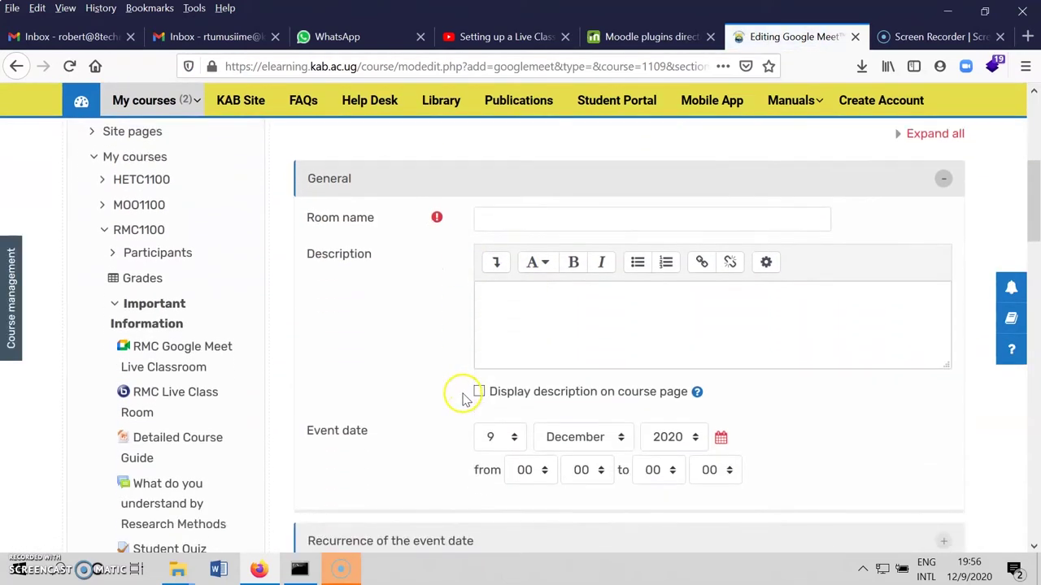
scroll(462, 398, up, 1)
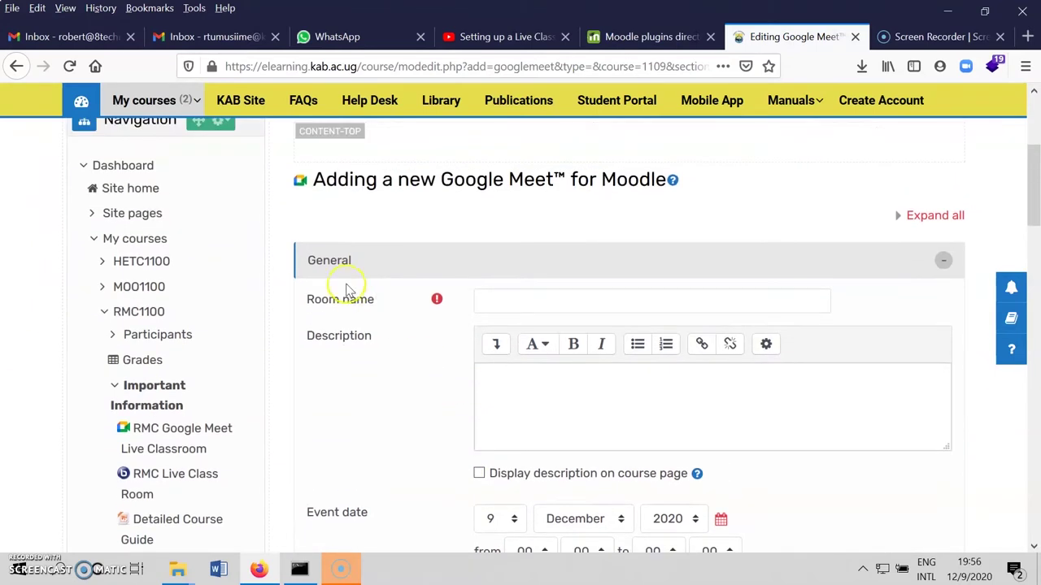
click(500, 297)
key(Caps_Lock)
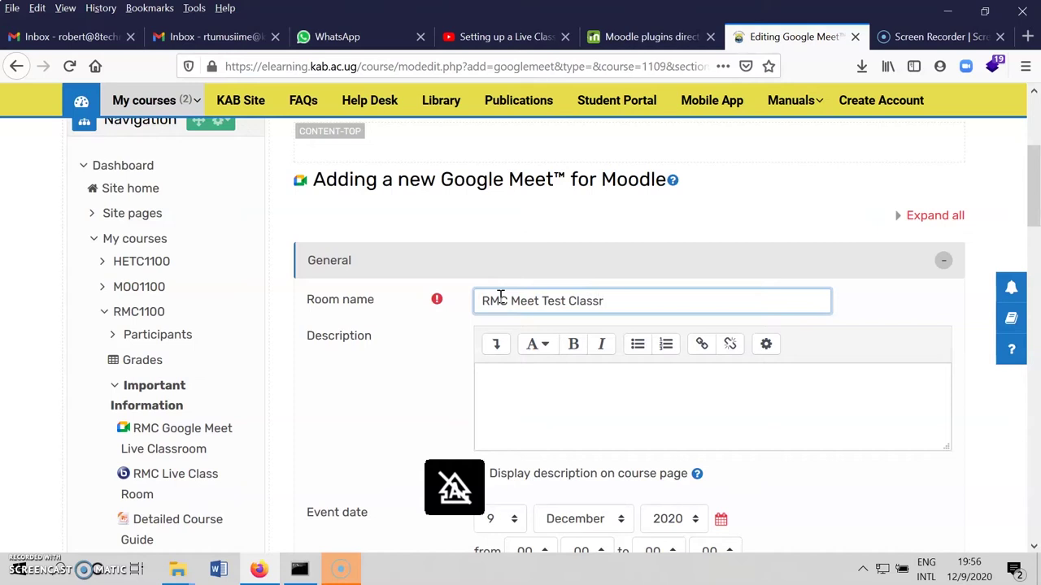
Add the description 'Test class room' and display it on the course page
click(533, 380)
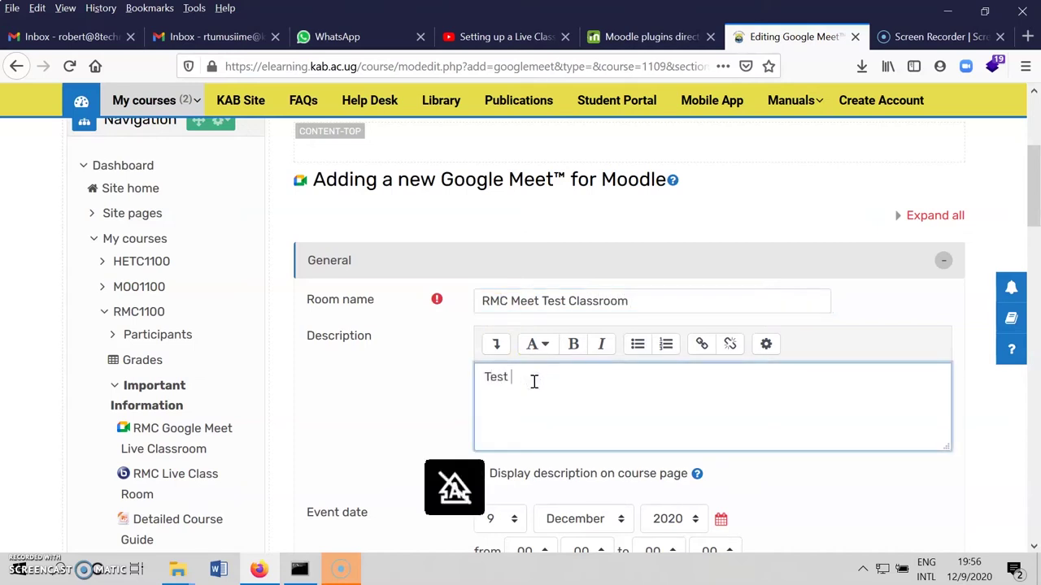
text(Test class room for creating a meet live)
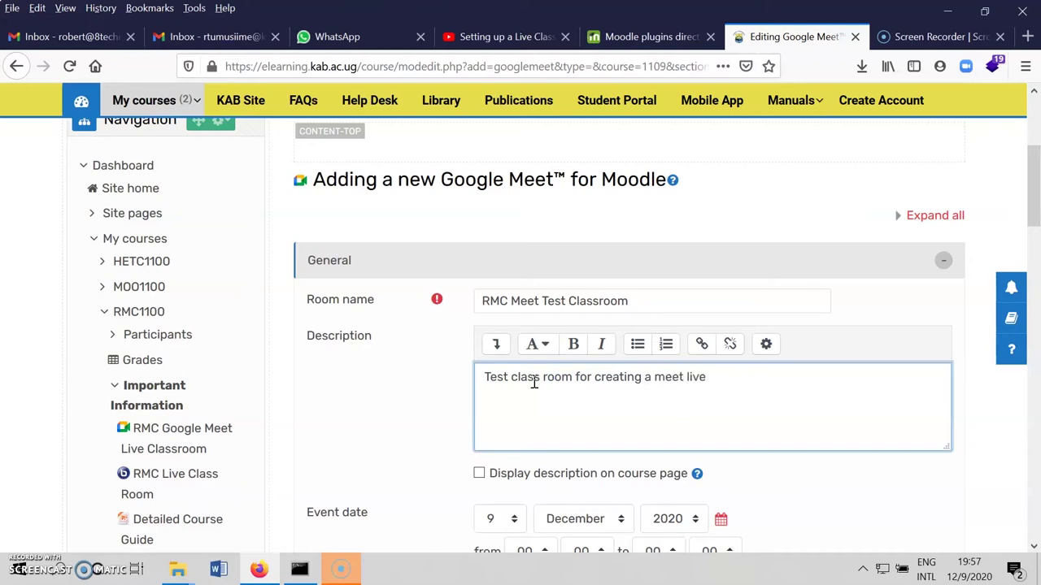
scroll(533, 390, down, 2)
click(492, 388)
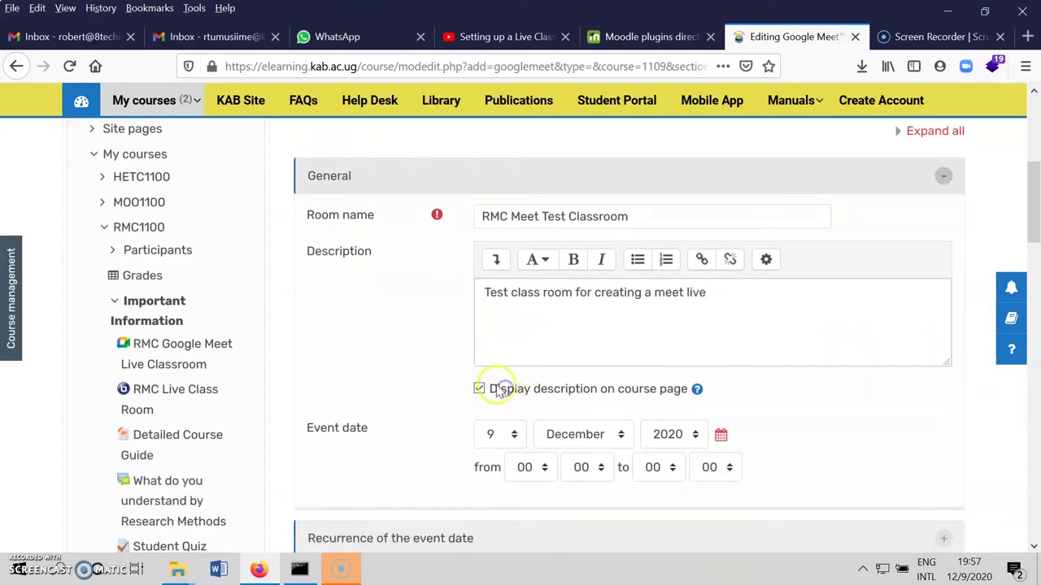
Set the event start time to 20:30
scroll(605, 382, down, 3)
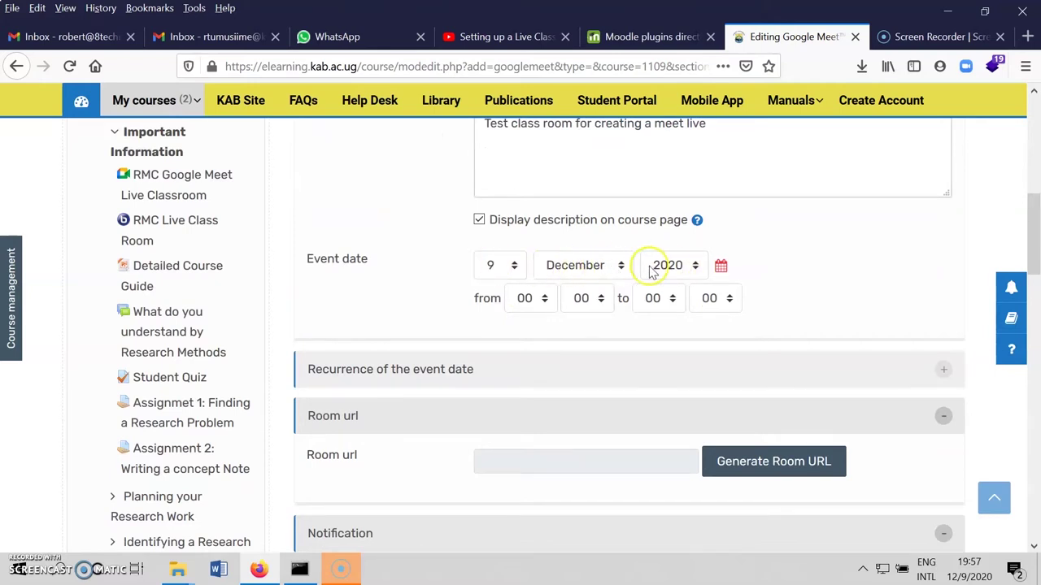
click(541, 299)
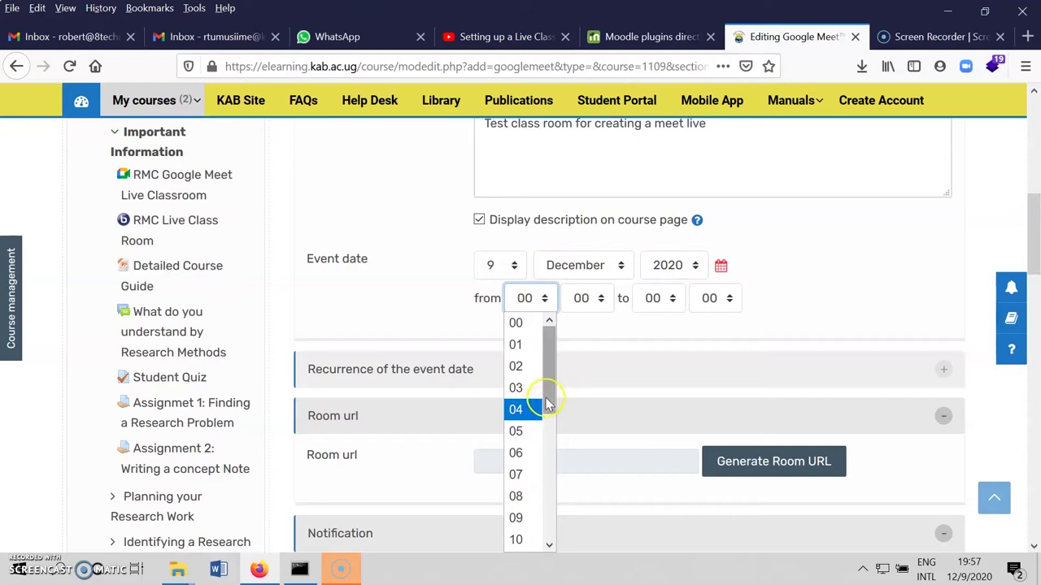
drag(549, 400, 553, 520)
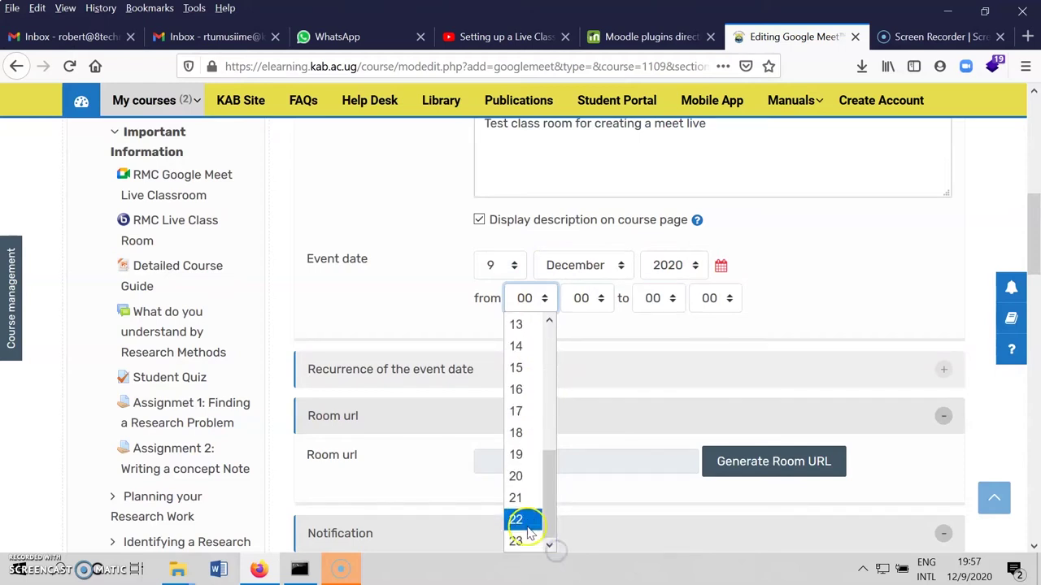
click(529, 478)
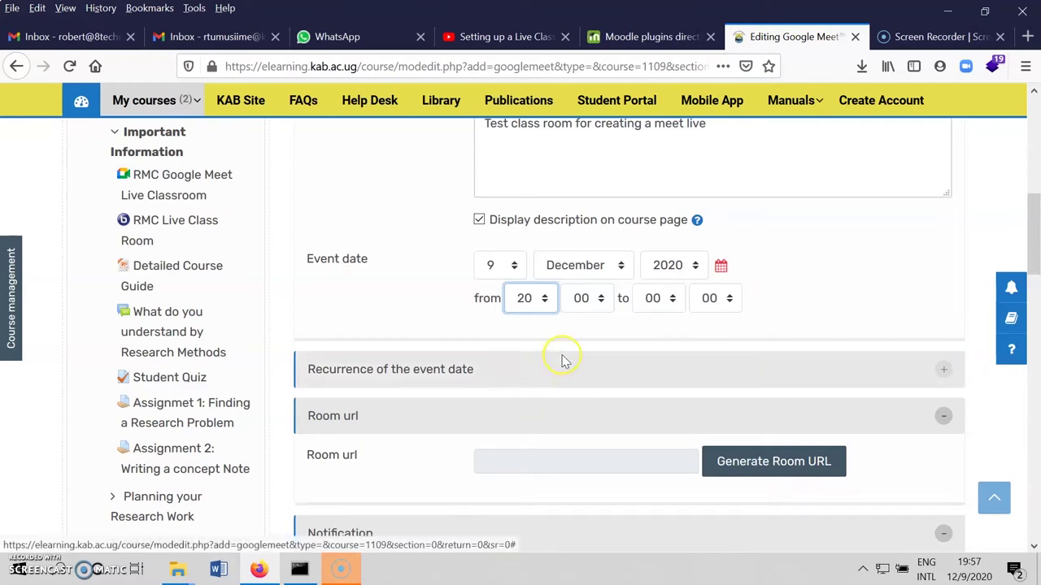
click(600, 299)
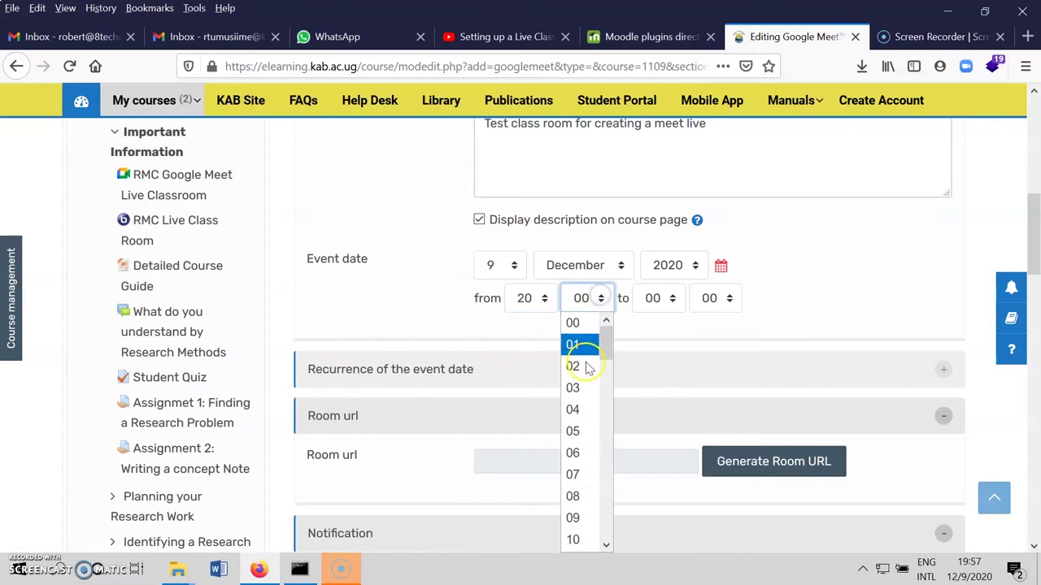
drag(606, 335, 609, 404)
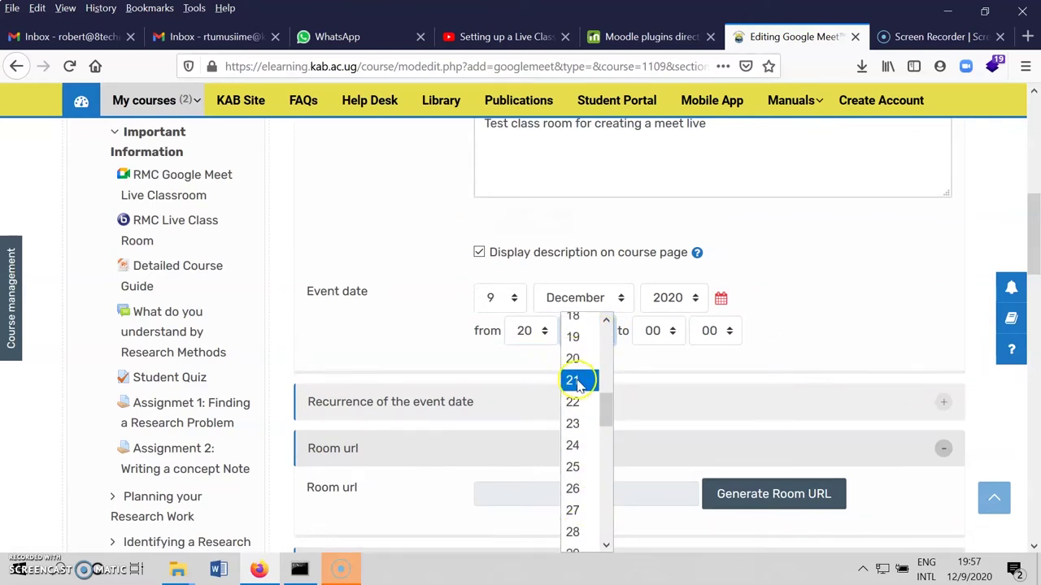
click(606, 447)
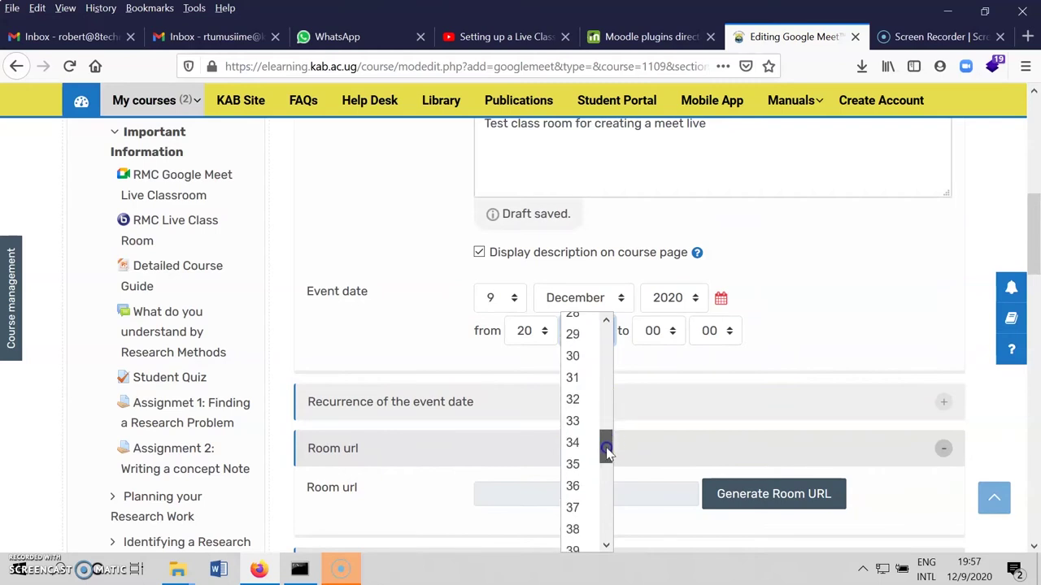
click(573, 356)
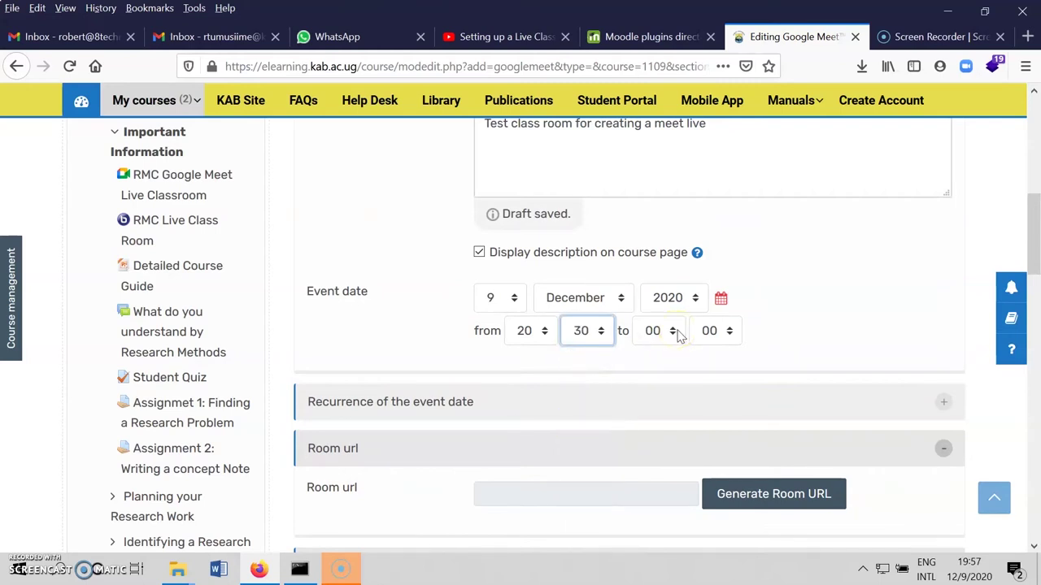
Set the event end time to 21:30
click(674, 331)
drag(683, 192, 674, 301)
click(650, 259)
click(732, 300)
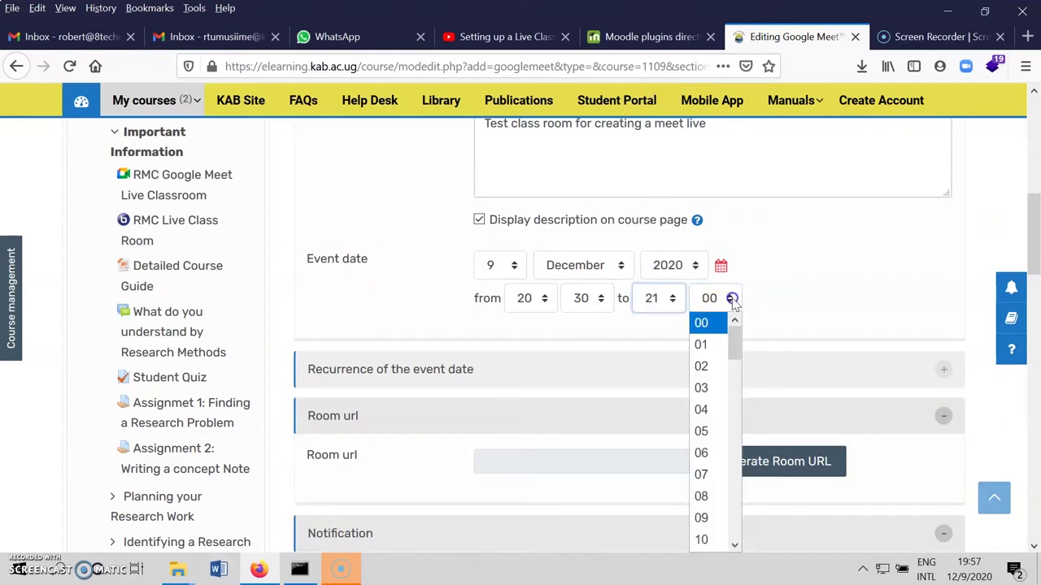
scroll(708, 432, down, 9)
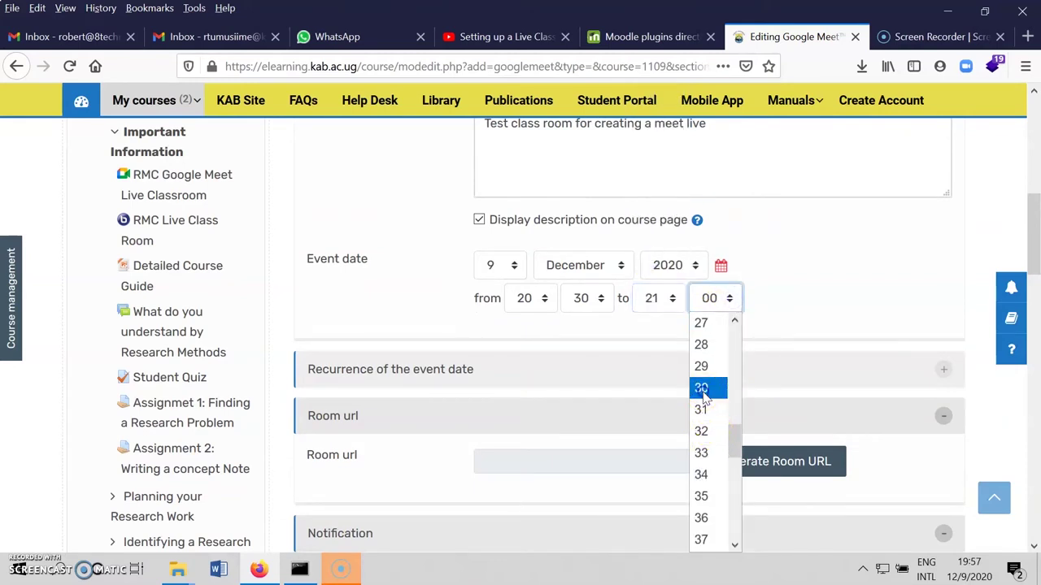
click(705, 392)
scroll(579, 335, up, 2)
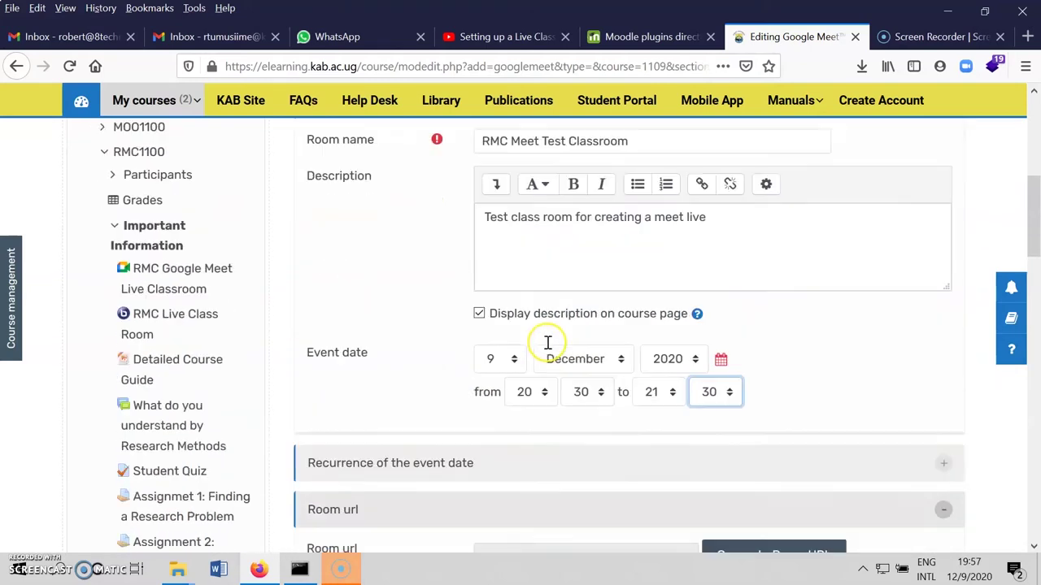
scroll(546, 344, down, 2)
scroll(616, 268, up, 2)
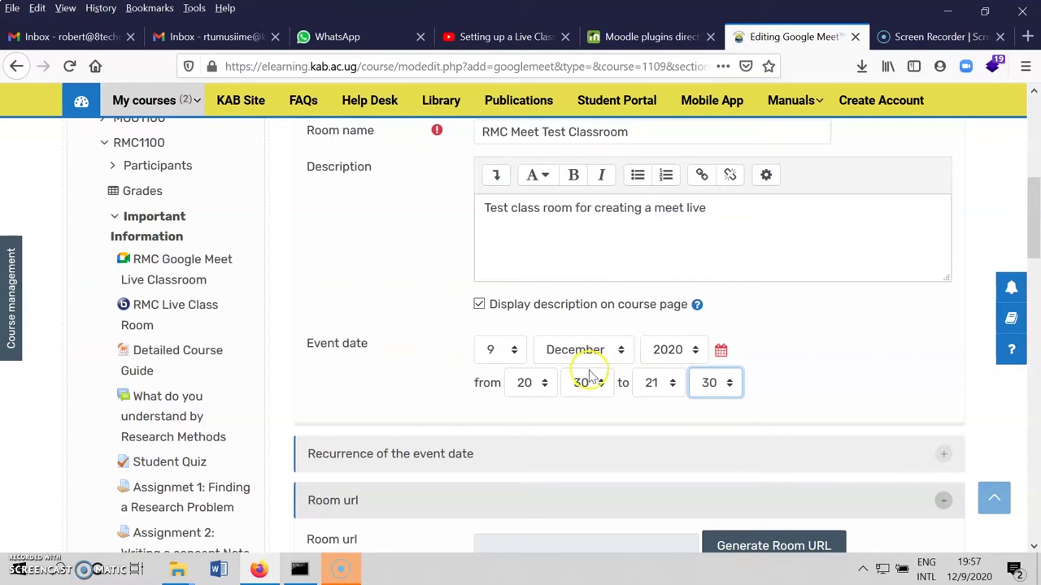
scroll(589, 378, down, 3)
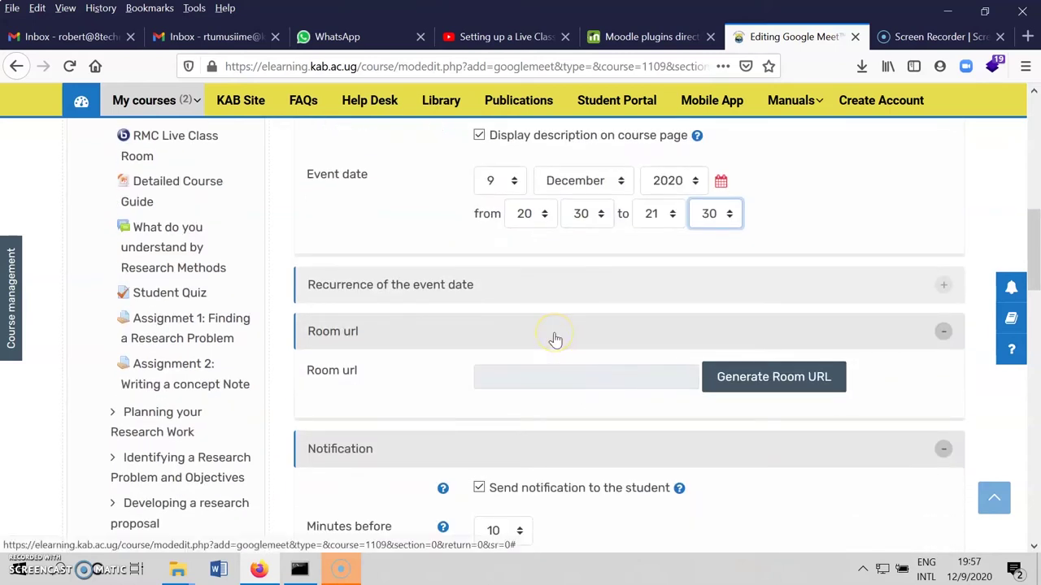
scroll(536, 329, up, 2)
scroll(561, 325, down, 3)
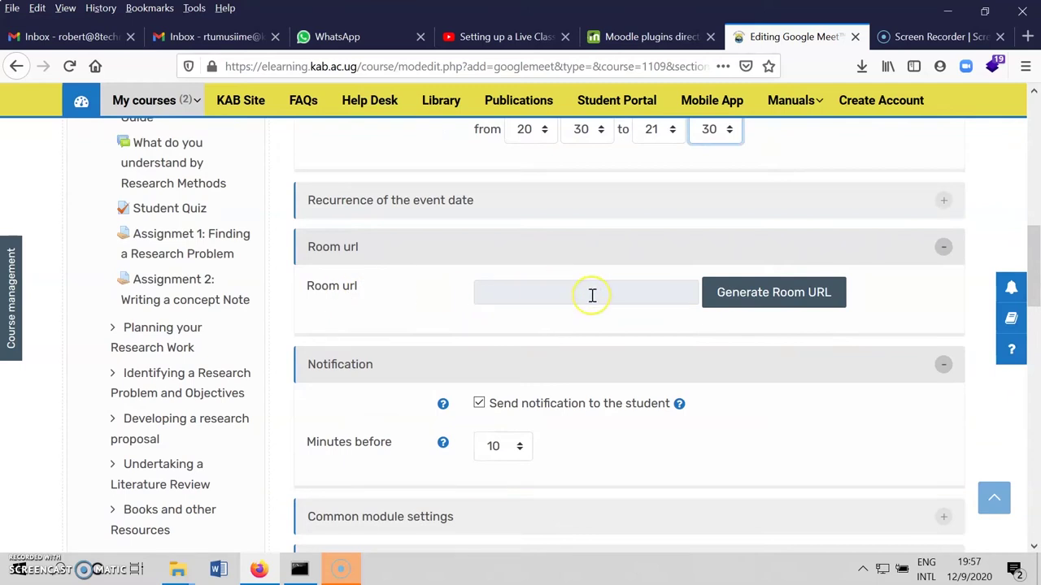
Generate the room's meet.google.com link, signing in with the university Google account
click(751, 298)
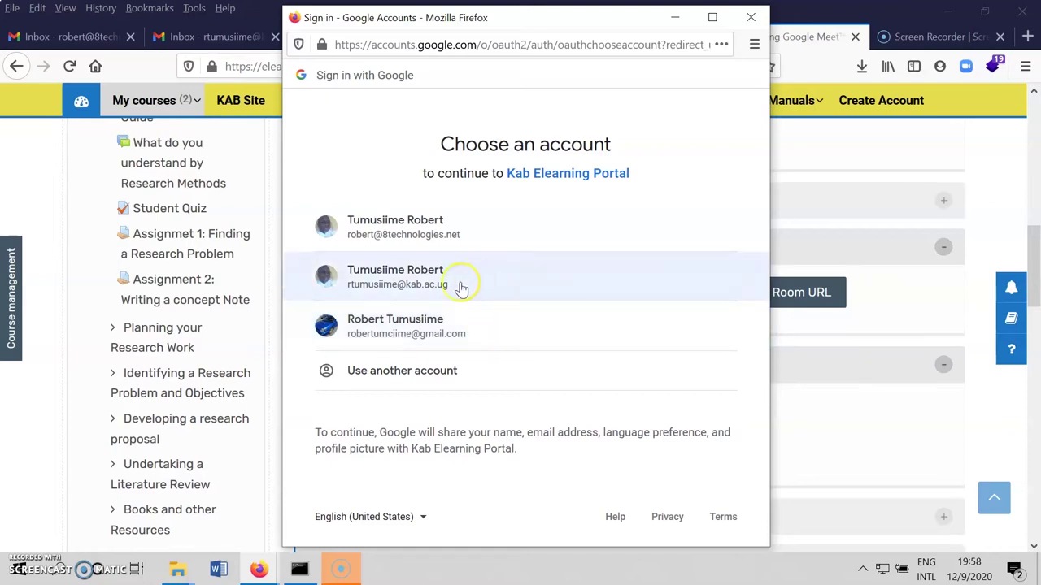
click(459, 289)
click(483, 291)
click(481, 292)
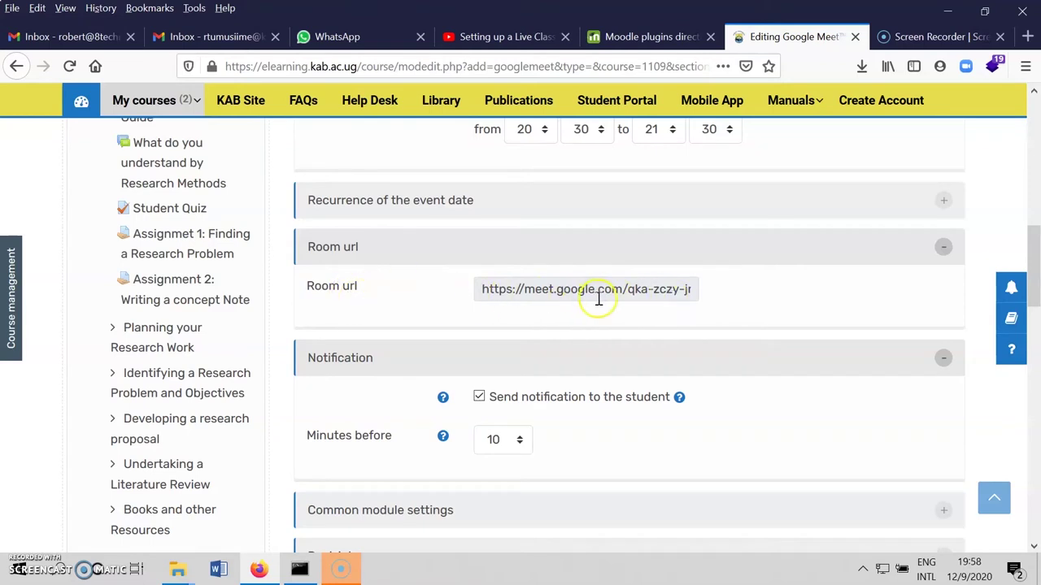
Set the notification to 30 minutes before the start and check its help text
scroll(479, 317, down, 2)
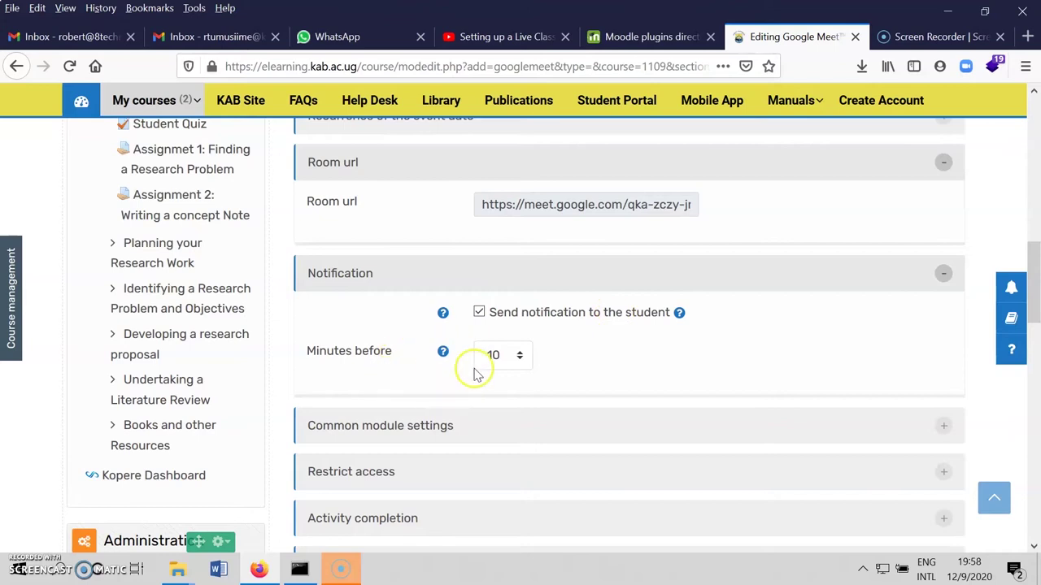
click(519, 360)
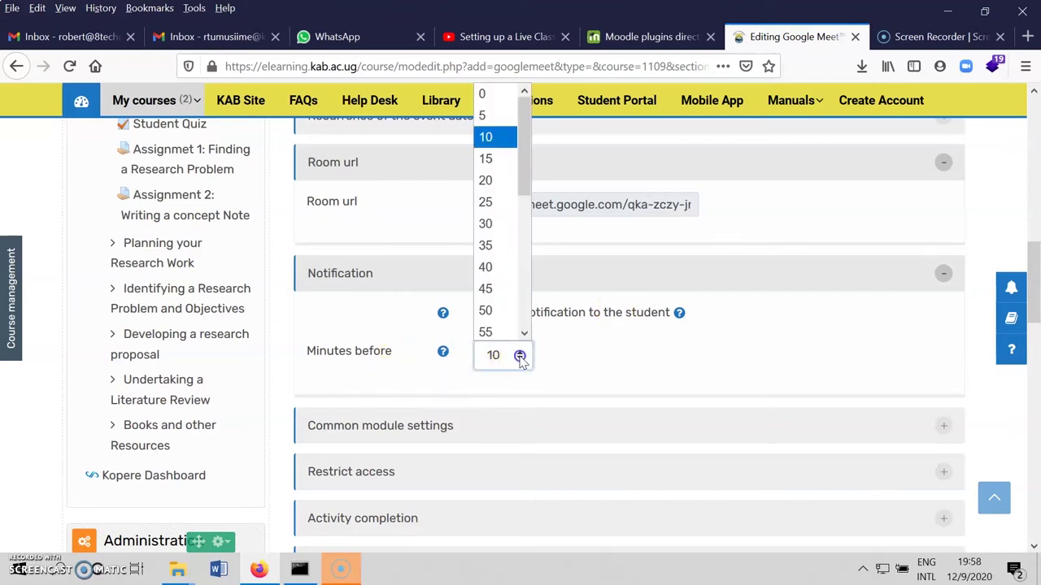
click(492, 225)
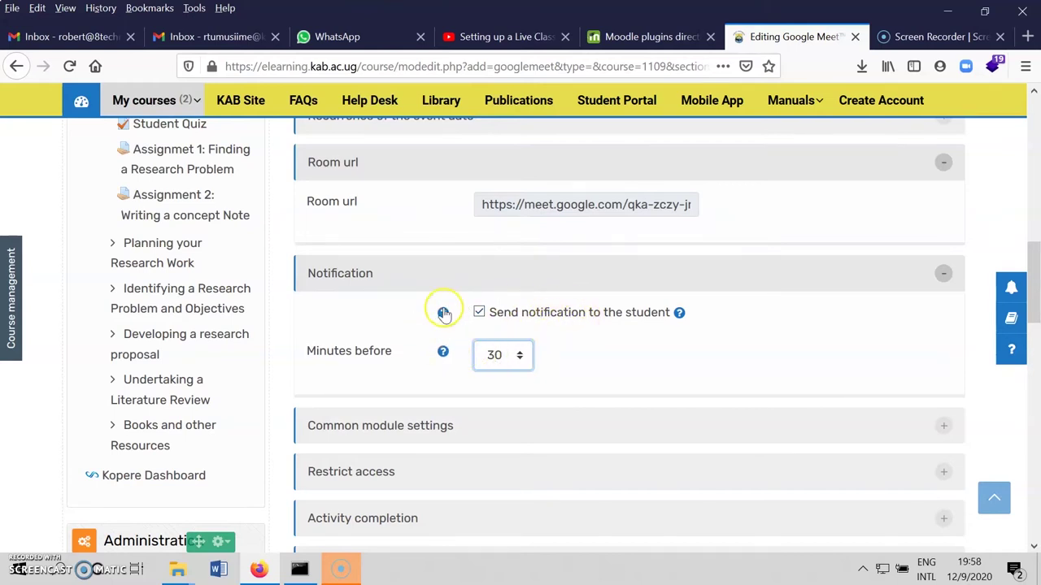
click(444, 354)
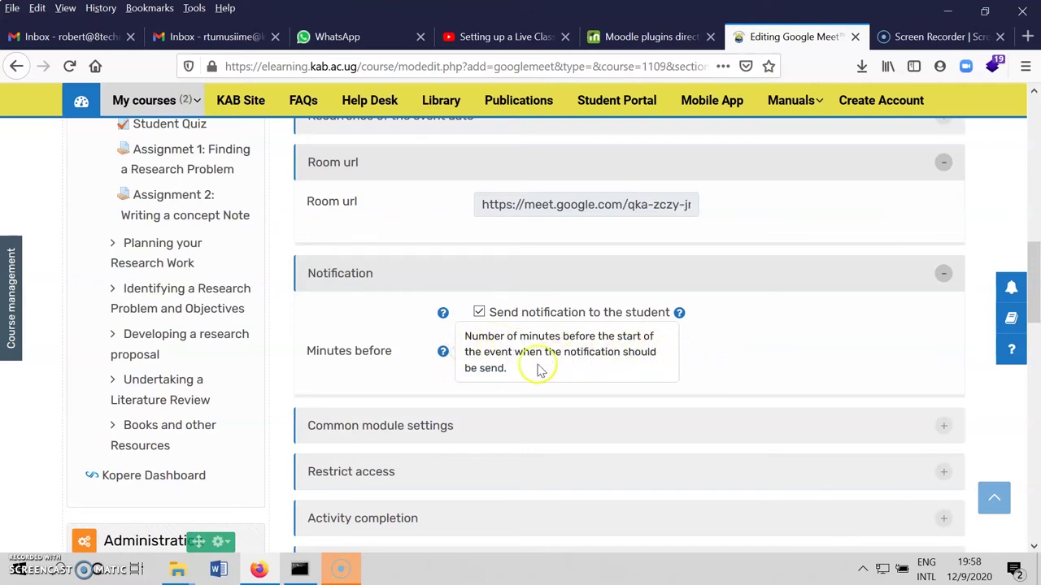
click(713, 355)
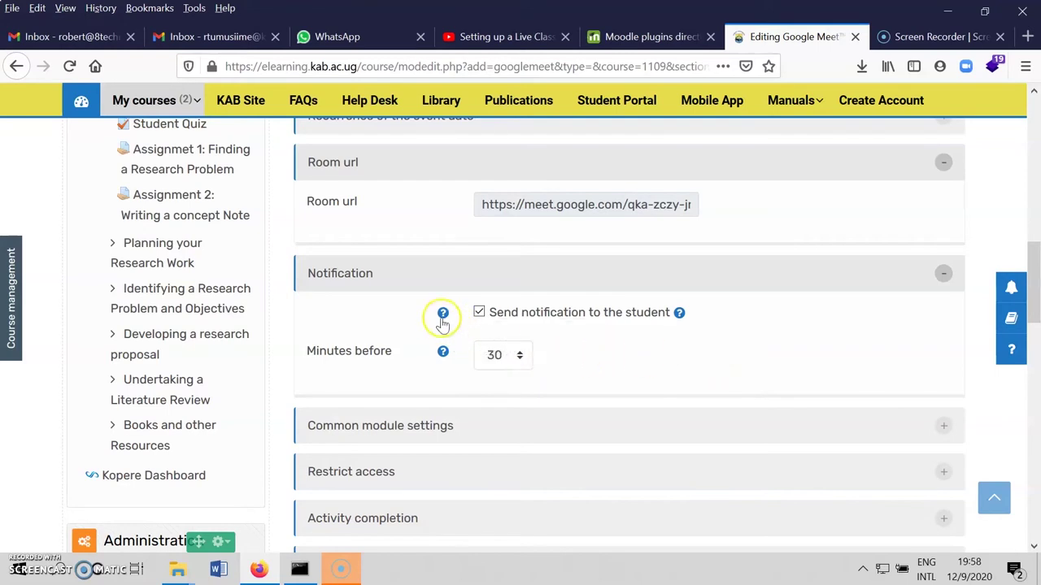
Save the Google Meet activity and return to the course page
scroll(577, 325, down, 3)
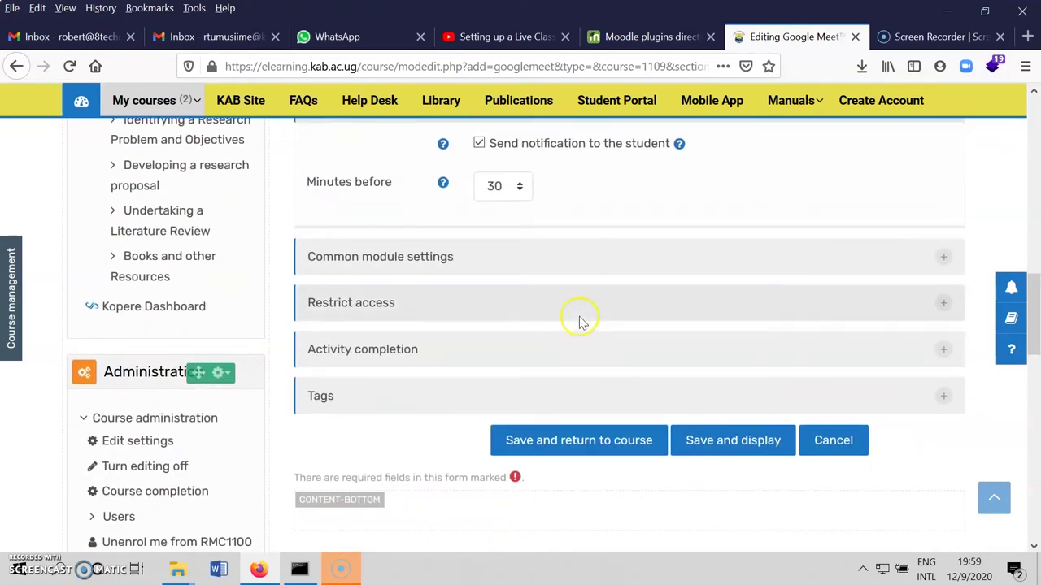
scroll(569, 282, up, 15)
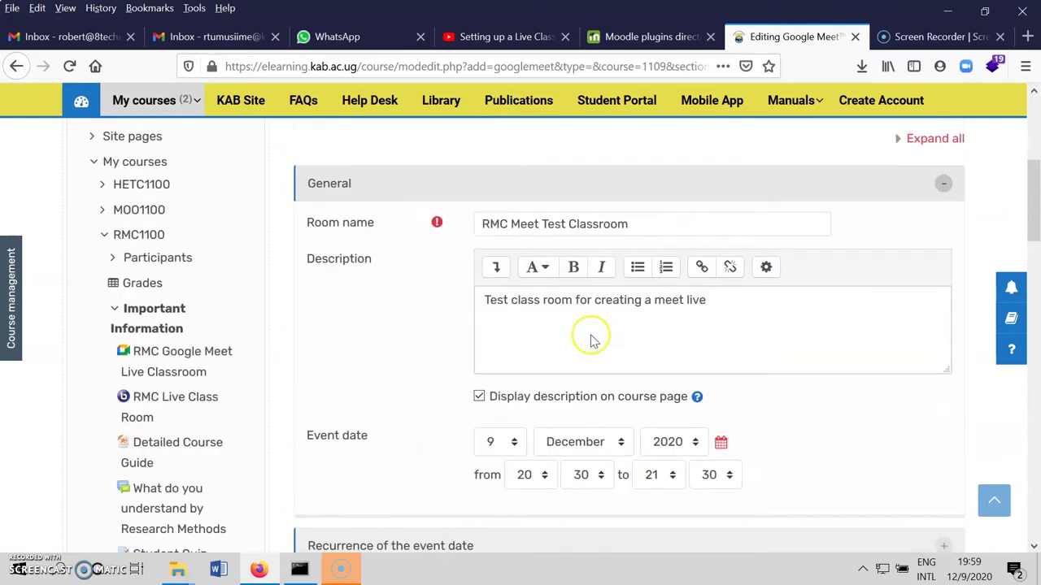
scroll(591, 341, down, 15)
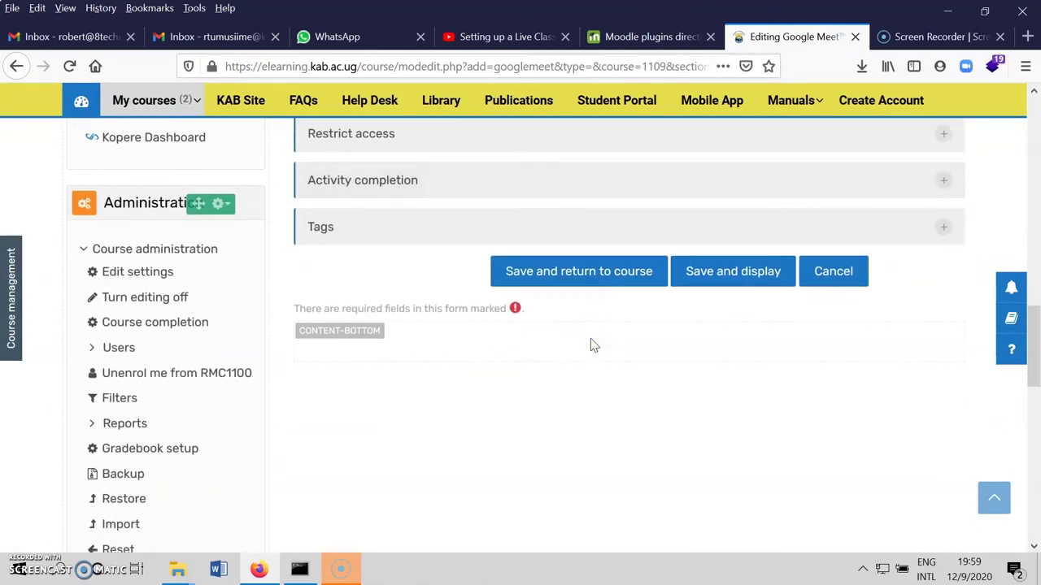
click(584, 282)
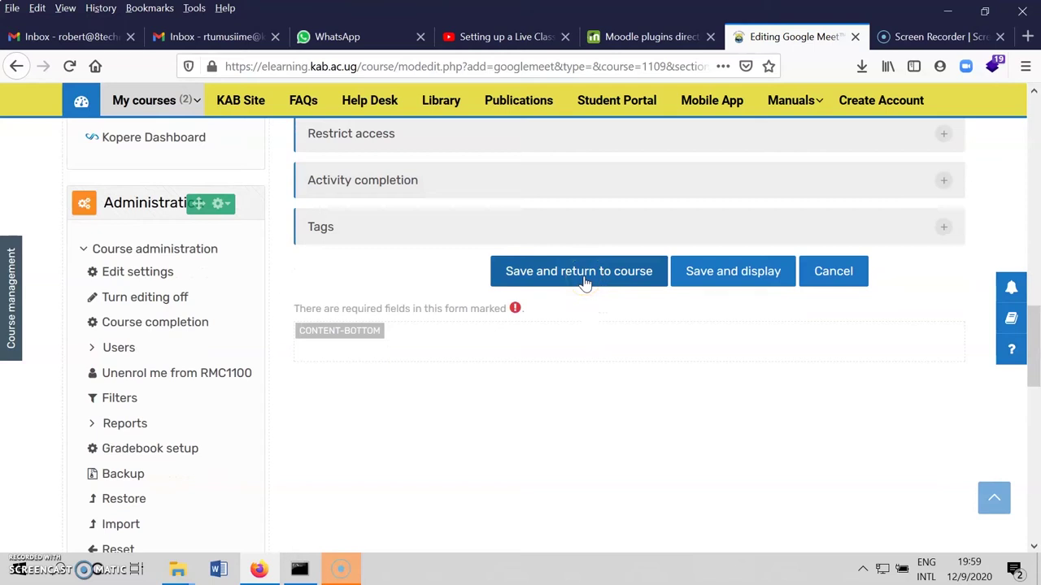
click(584, 282)
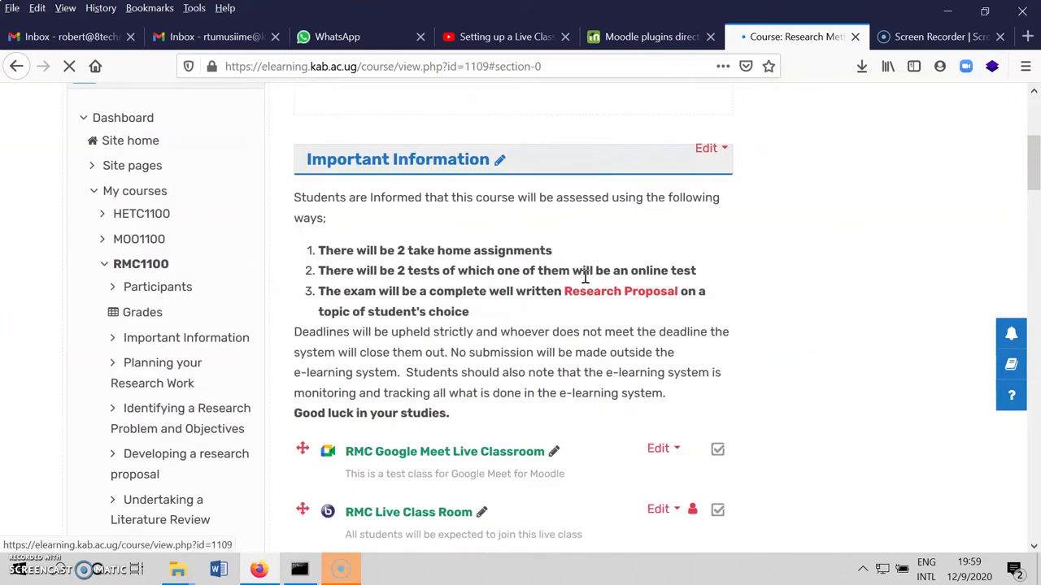
Drag RMC Meet Test Classroom to the top of Important Information, above RMC Google Meet Live Classroom
click(586, 307)
scroll(586, 308, down, 8)
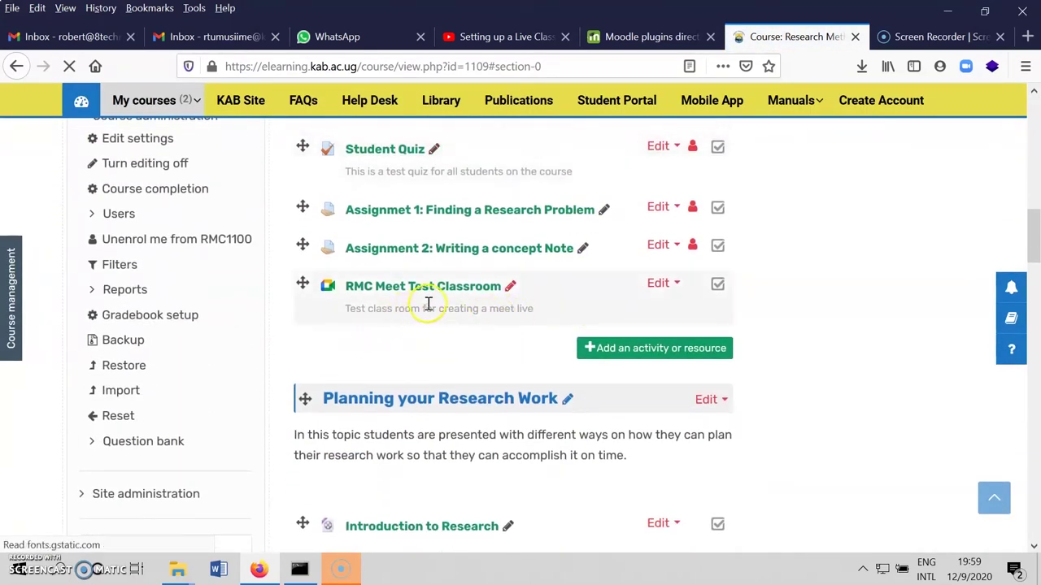
scroll(467, 292, up, 2)
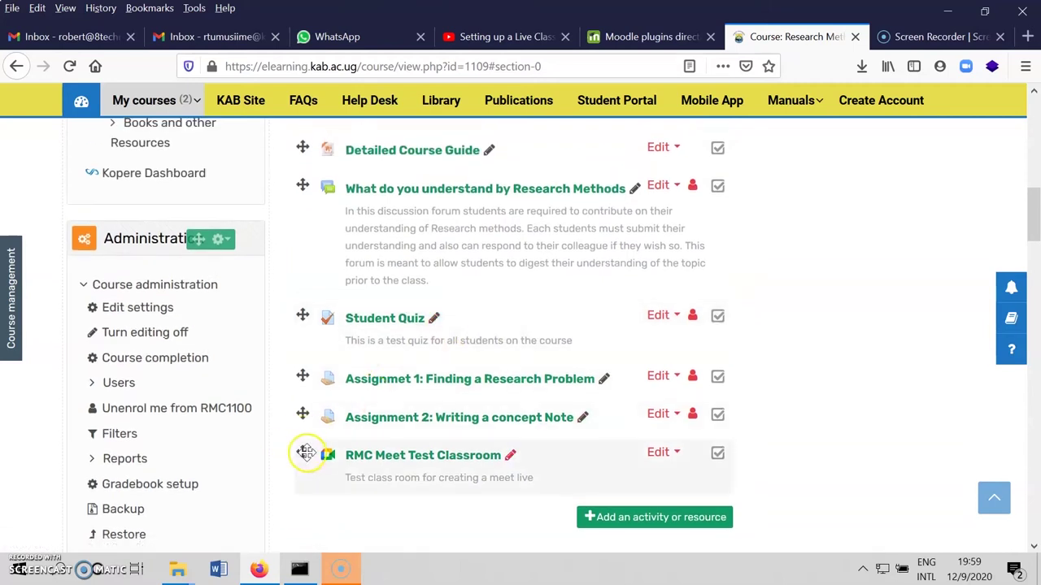
drag(303, 453, 305, 202)
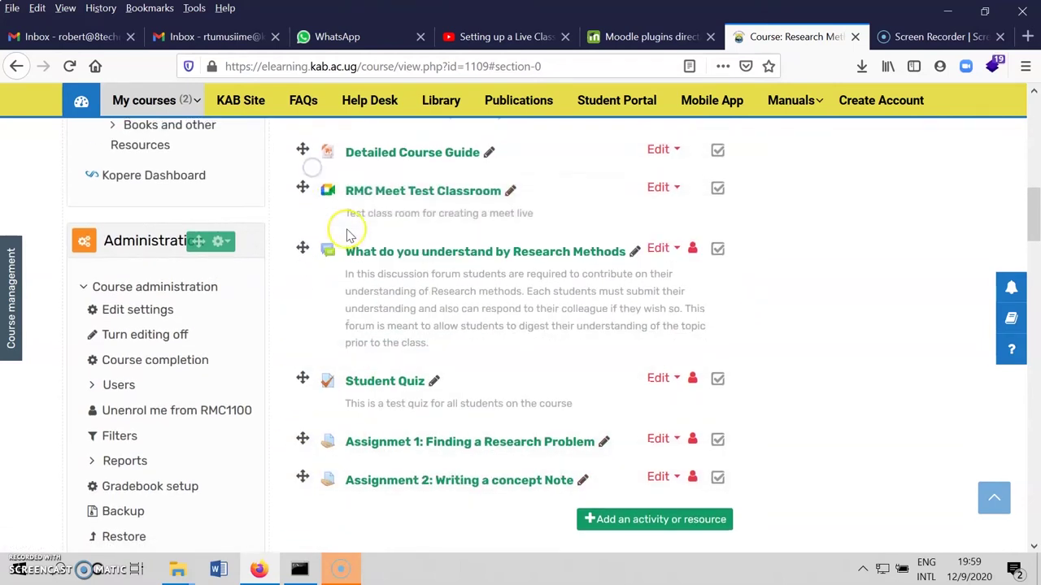
scroll(302, 203, up, 2)
drag(302, 357, 299, 193)
scroll(589, 256, up, 1)
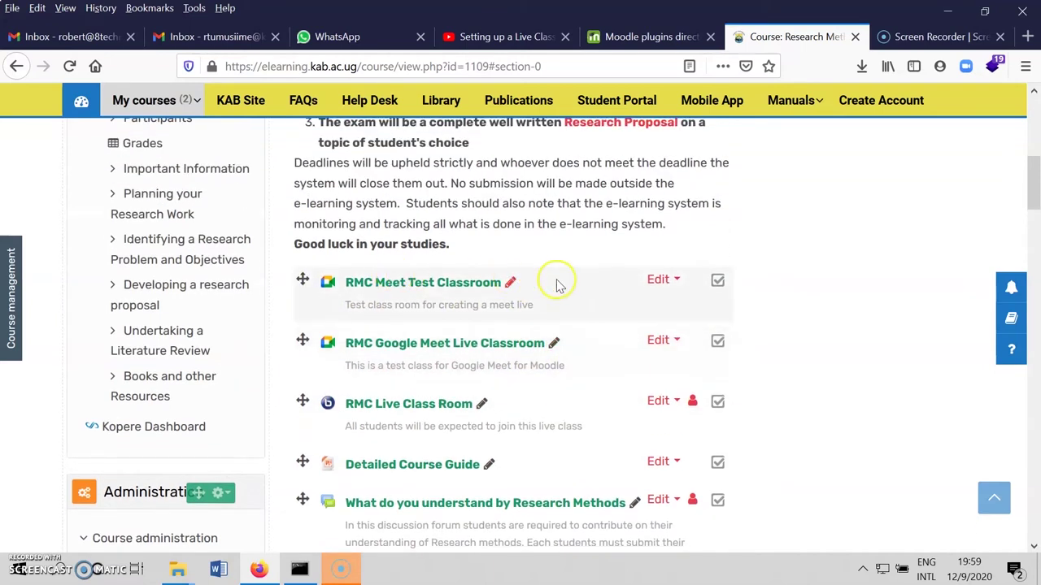
scroll(601, 285, up, 3)
scroll(600, 285, down, 2)
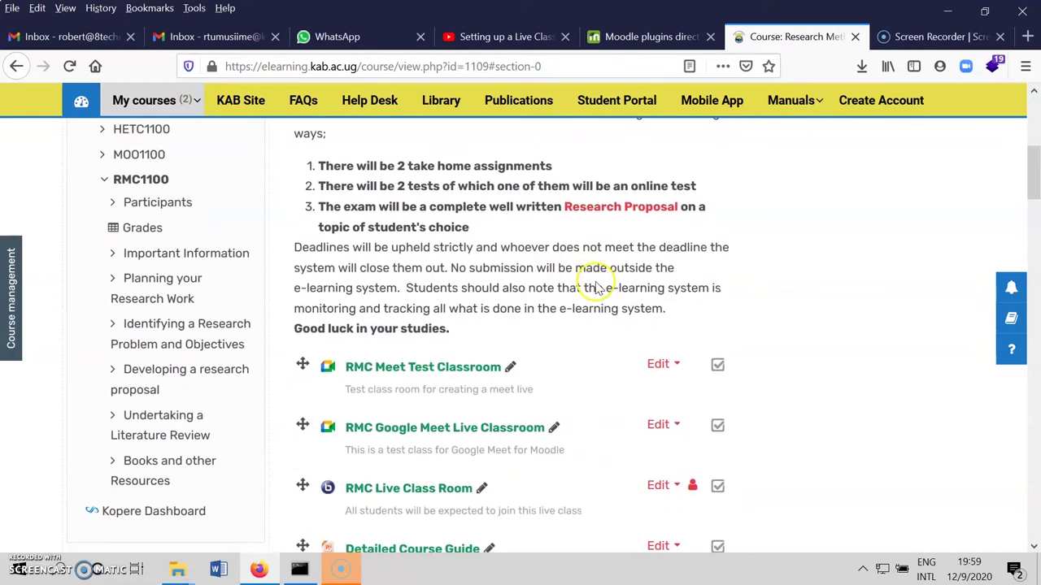
scroll(597, 281, down, 1)
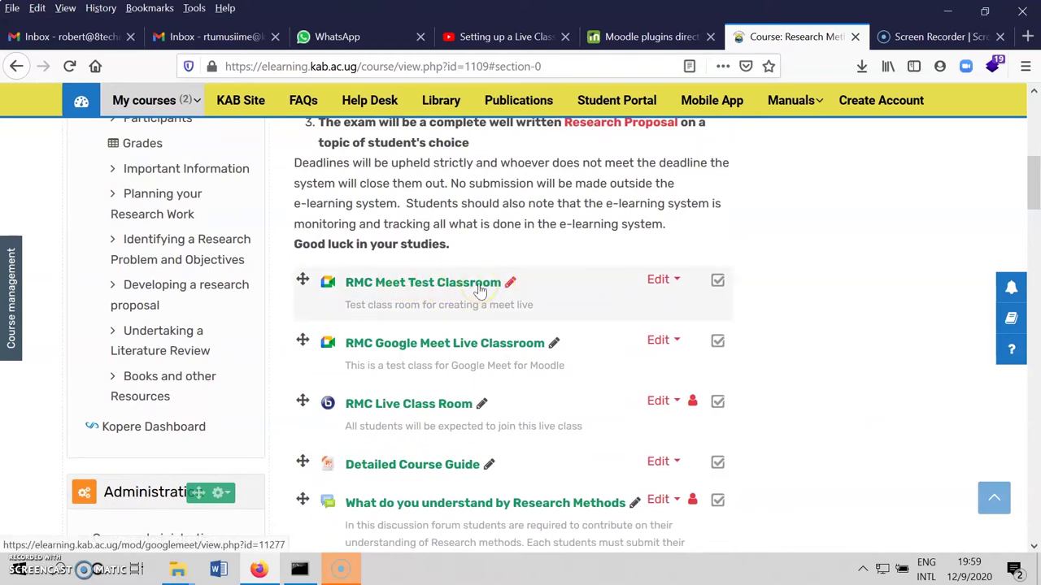
scroll(631, 309, up, 6)
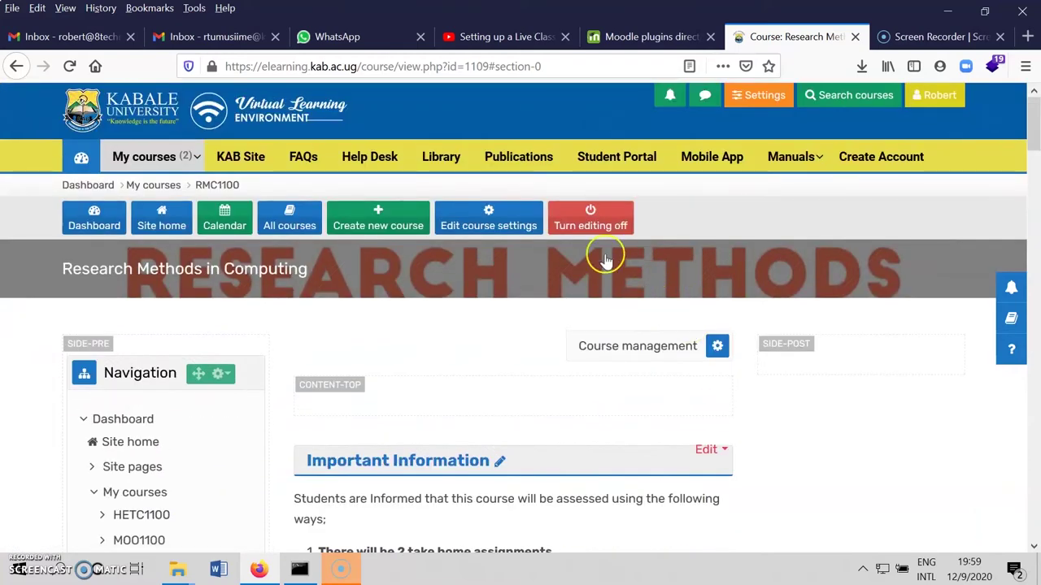
Turn editing off and open the RMC Meet Test Classroom activity from the course page
click(582, 220)
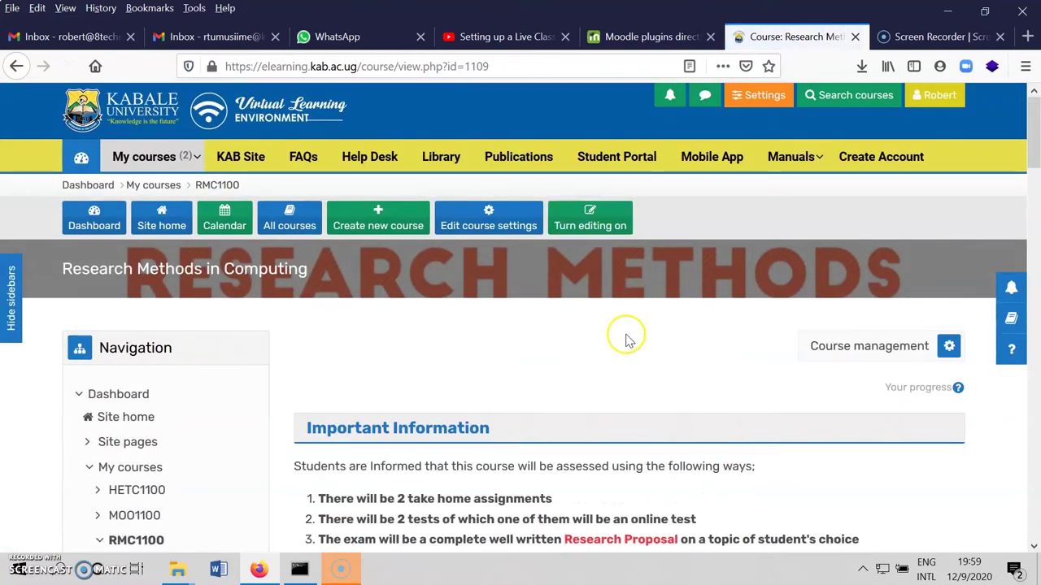
scroll(618, 350, down, 2)
scroll(615, 354, down, 3)
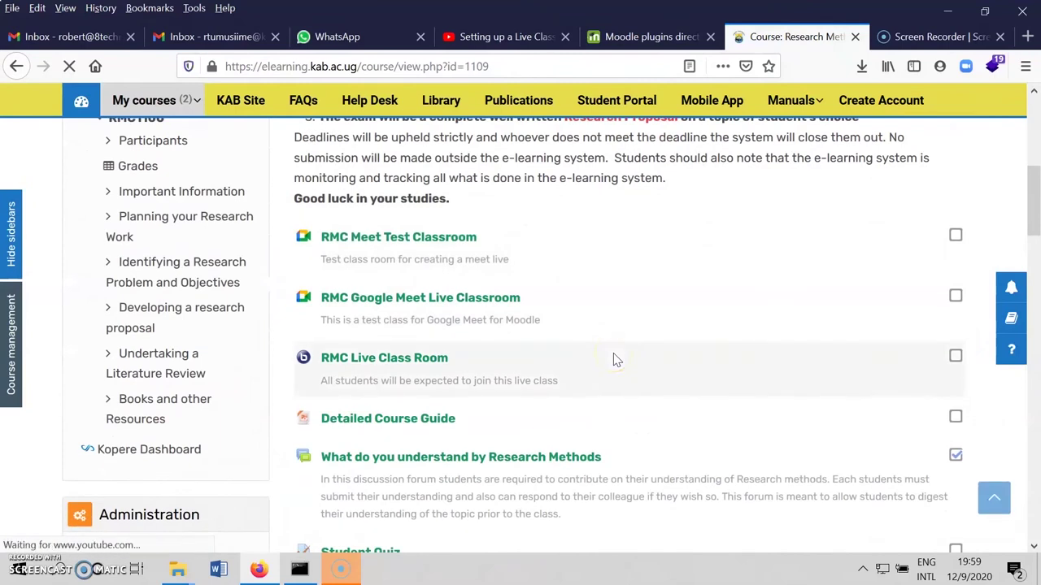
click(339, 246)
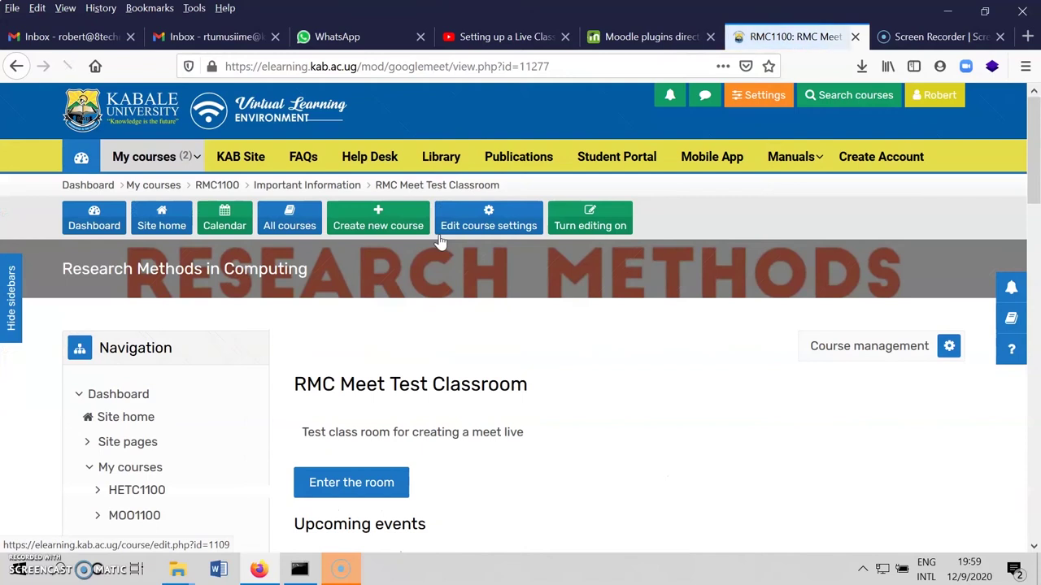
Review the activity page's no-recordings message and enter the room in Google Meet
scroll(471, 303, down, 2)
scroll(471, 303, down, 1)
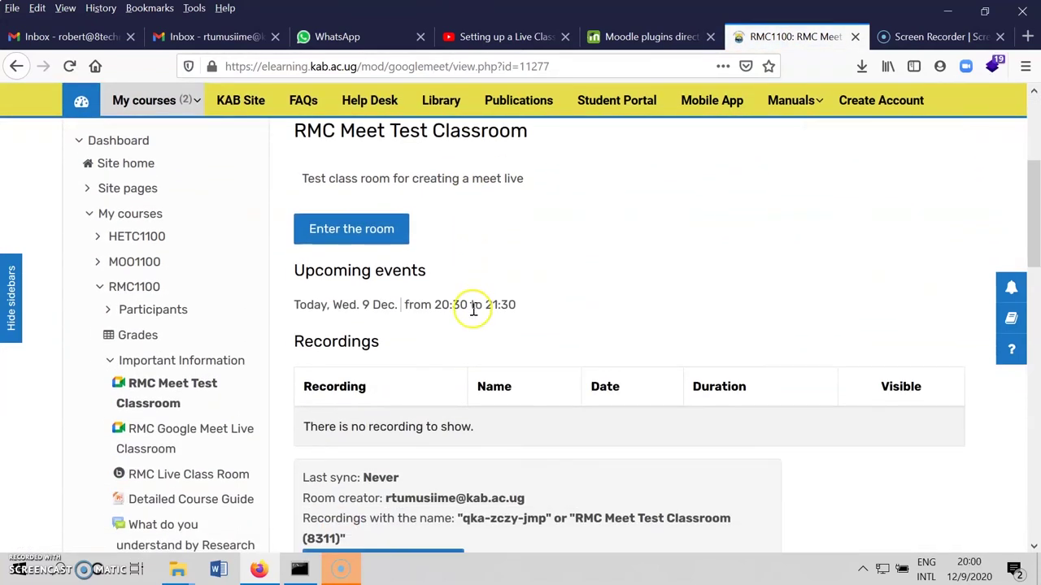
scroll(474, 309, down, 1)
scroll(455, 328, up, 1)
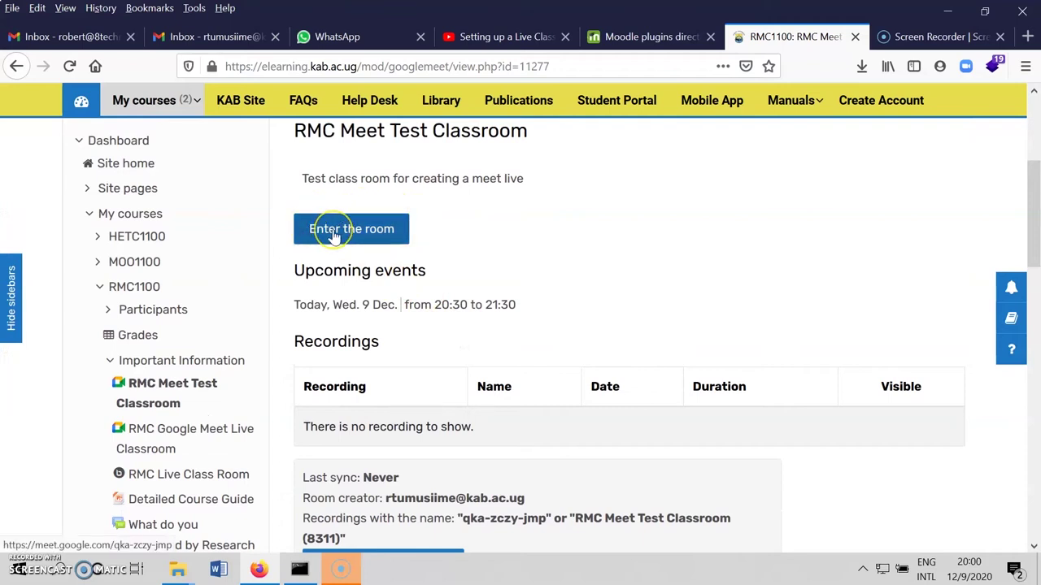
scroll(449, 389, down, 1)
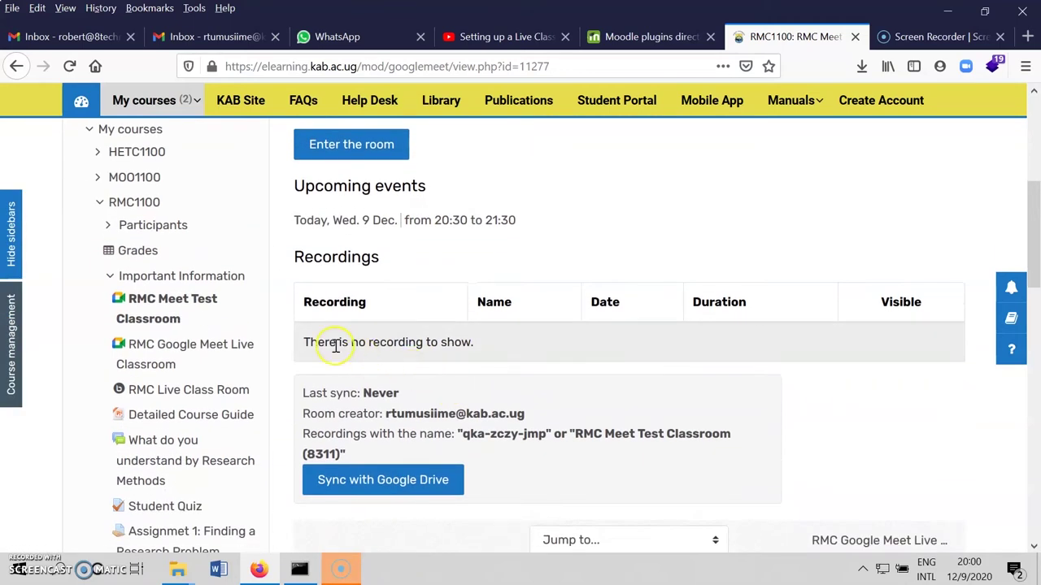
drag(354, 342, 309, 345)
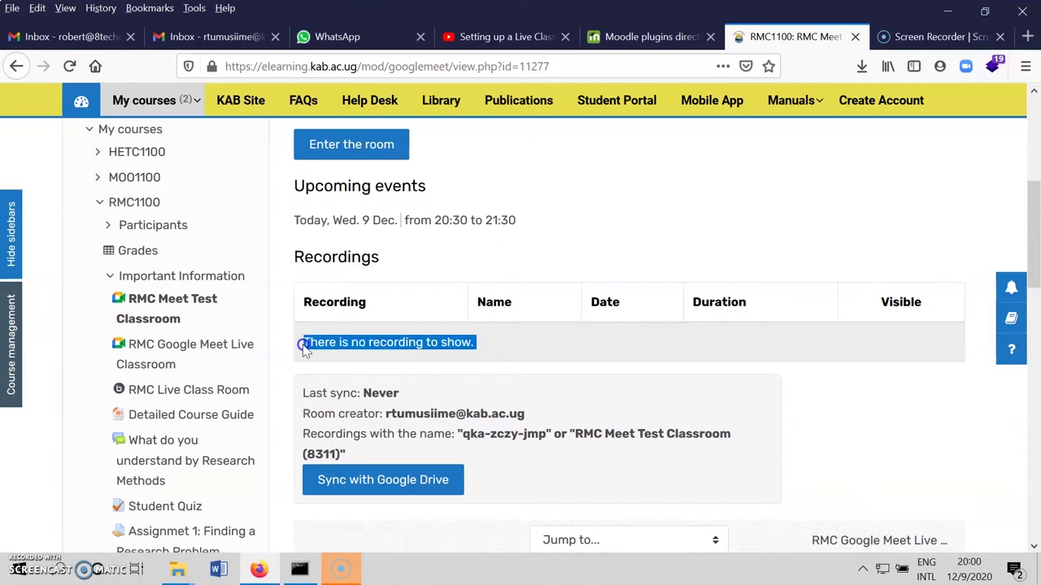
scroll(472, 402, up, 2)
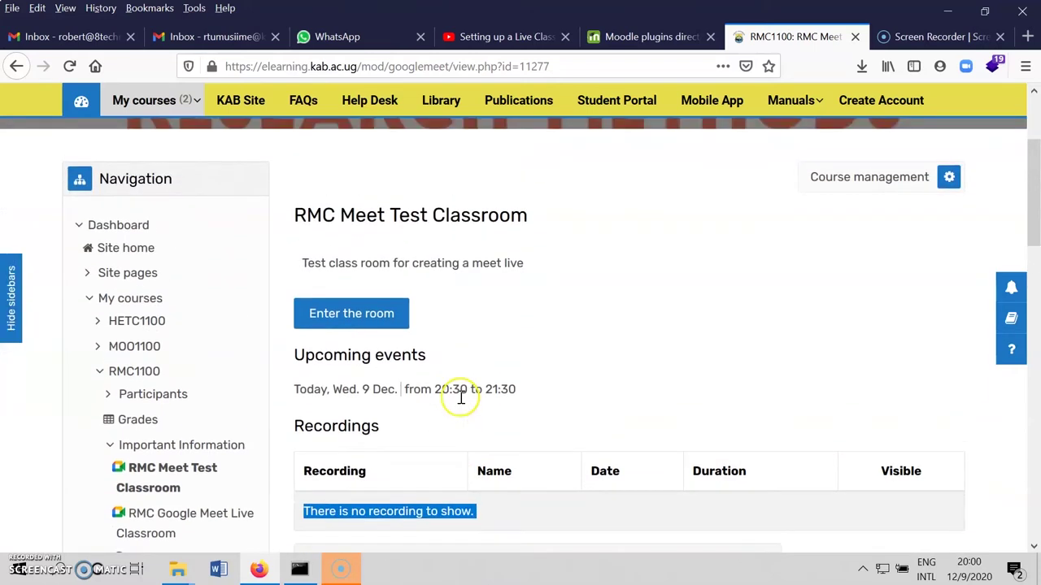
click(365, 318)
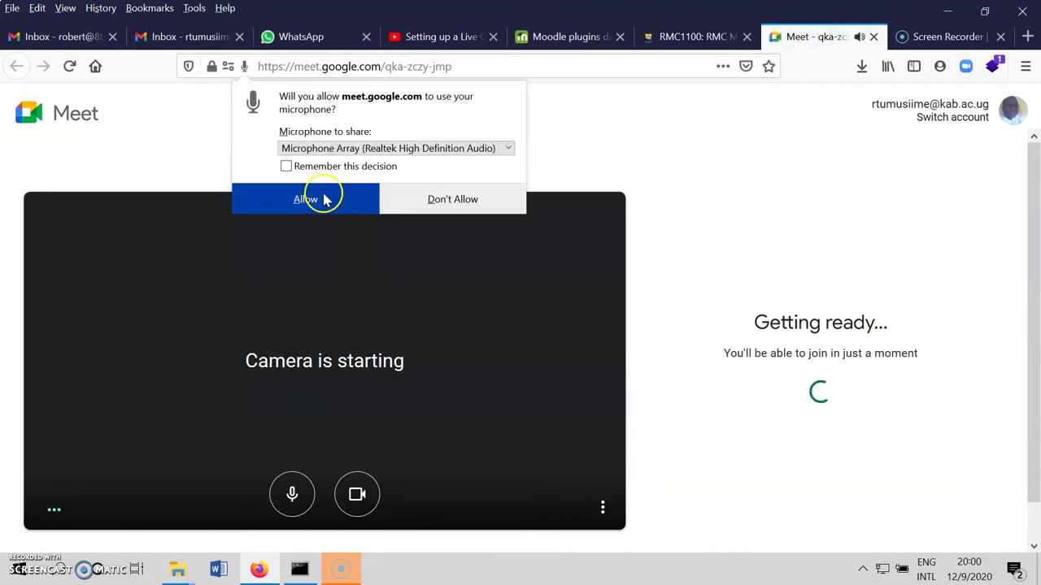
Allow microphone and camera access and join the RMC Meet Test Classroom call
click(324, 196)
click(323, 188)
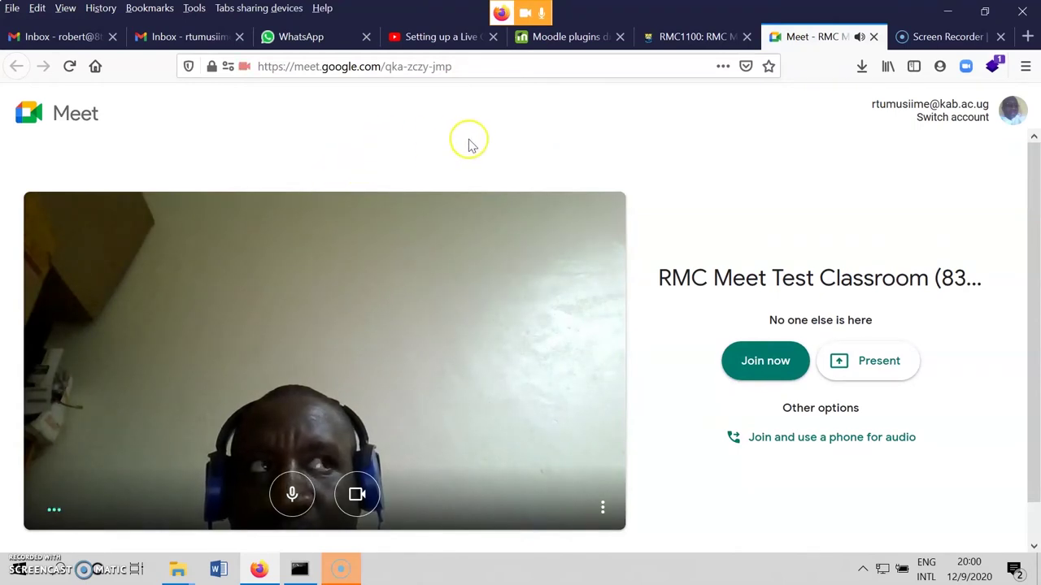
click(760, 364)
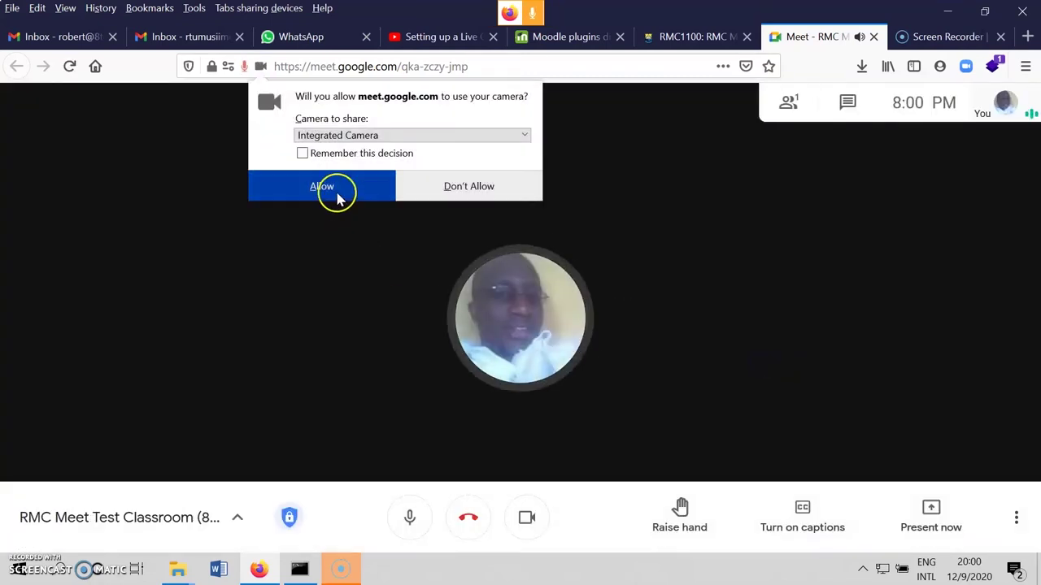
click(337, 195)
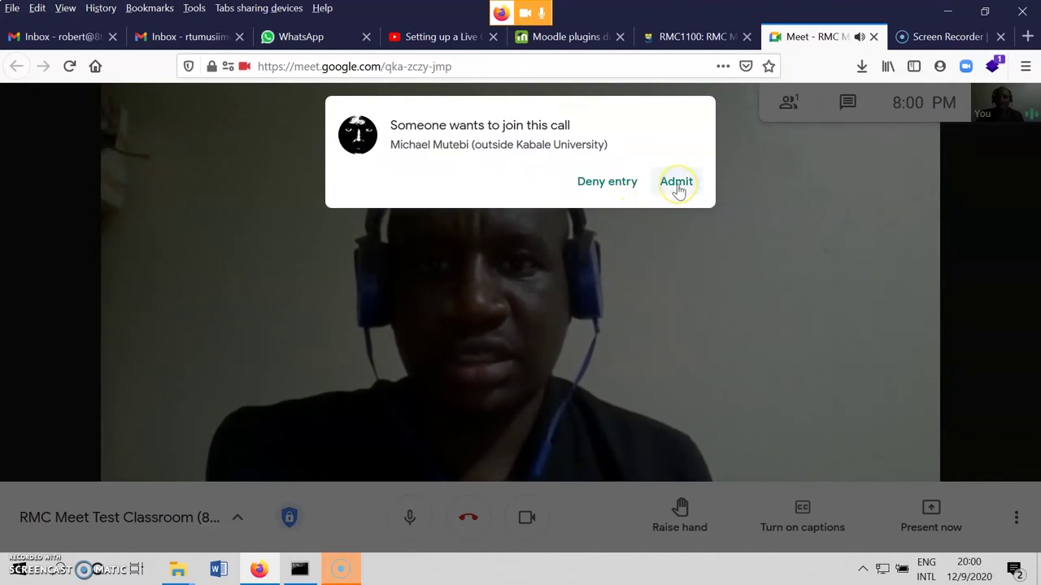
Admit both waiting students into the RMC Meet Test Classroom call
click(678, 187)
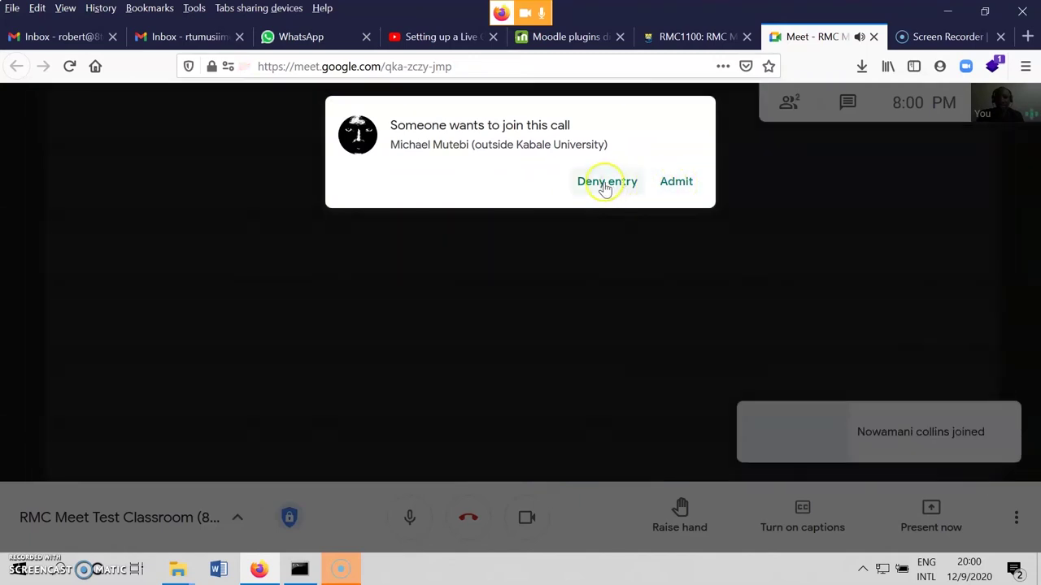
click(680, 186)
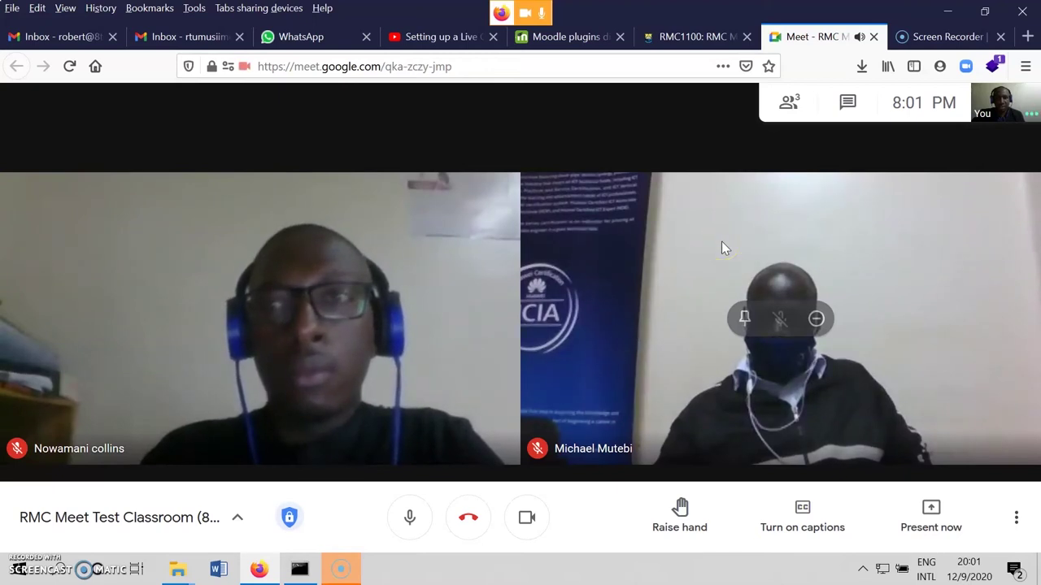
Open the People panel to show the host and both muted students
click(721, 244)
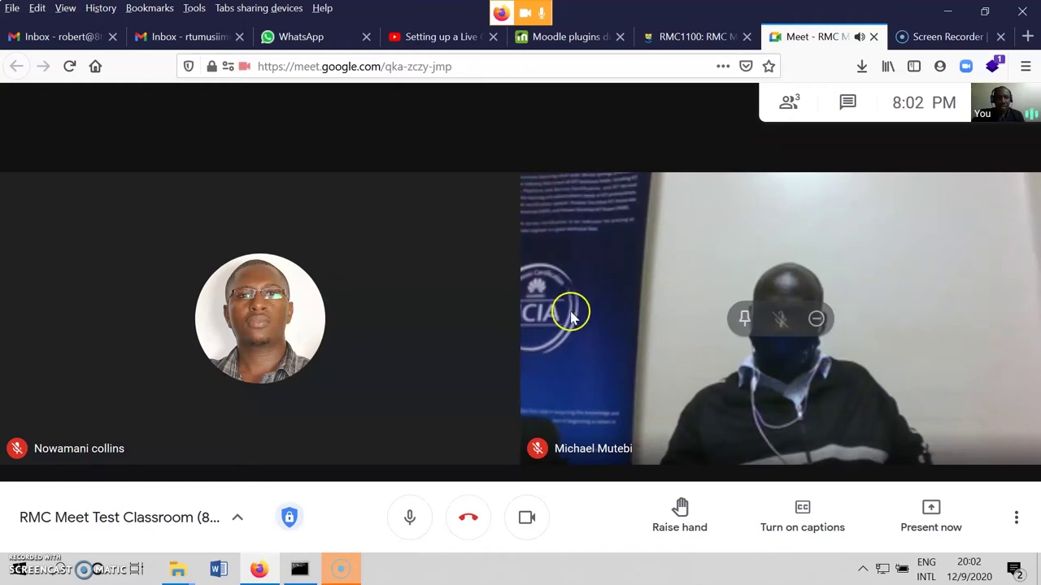
click(616, 297)
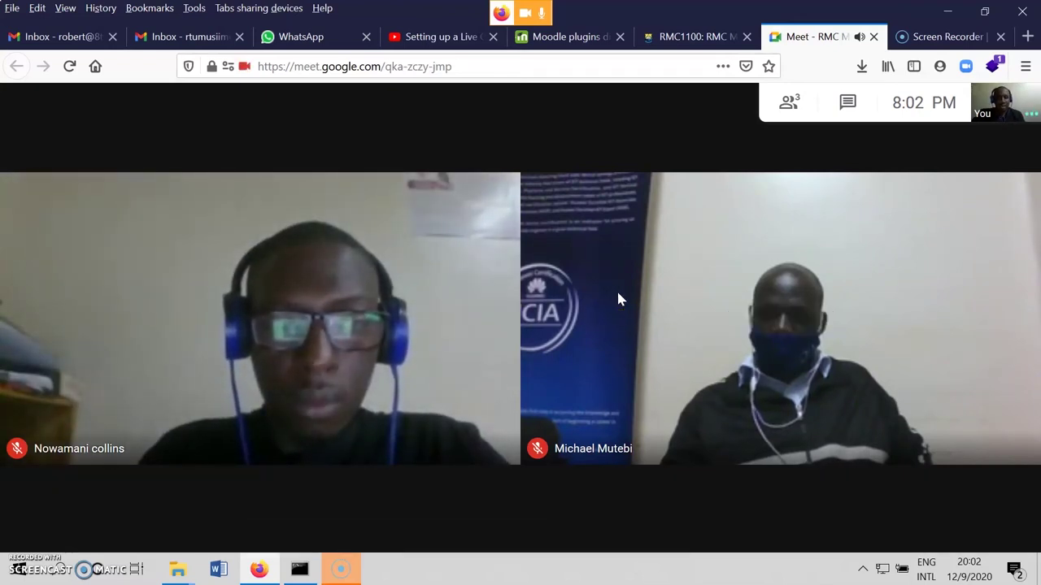
click(713, 338)
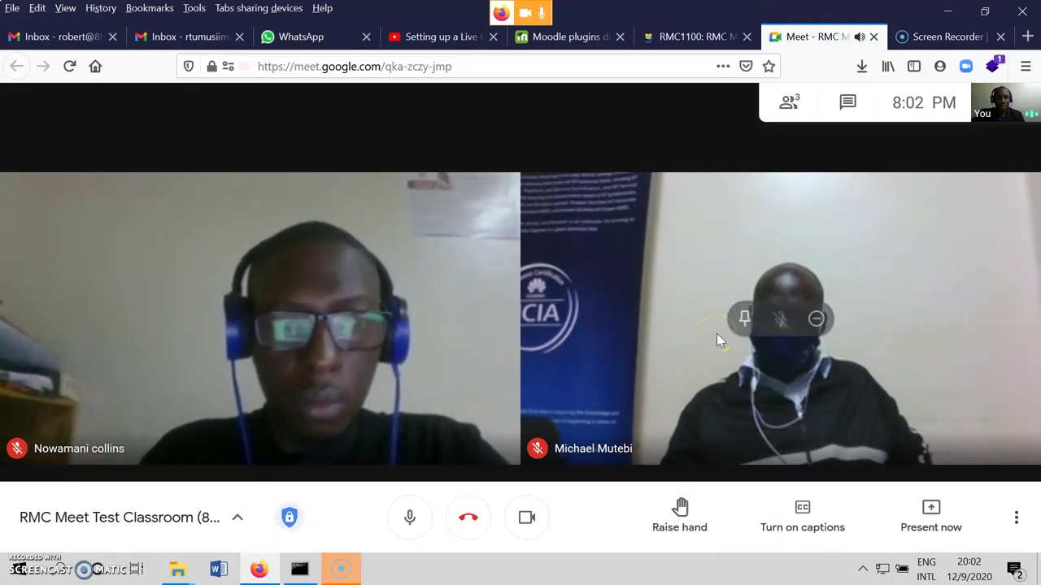
click(692, 344)
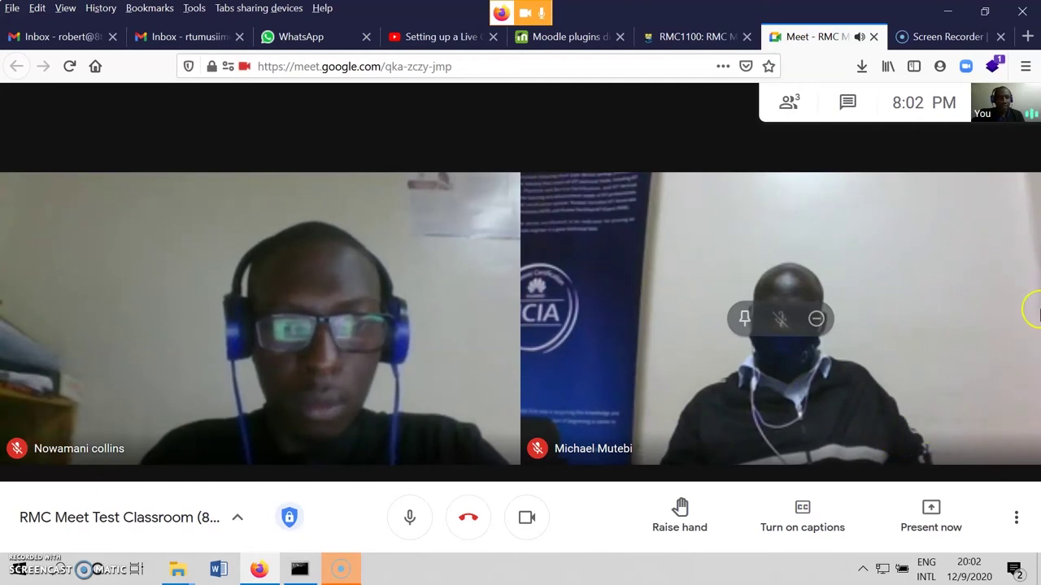
click(789, 103)
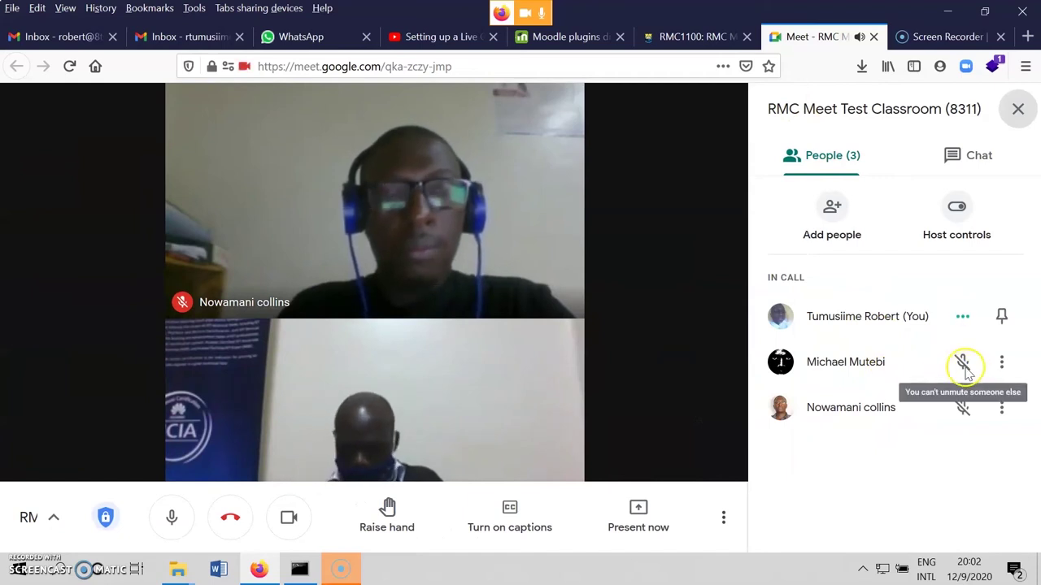
Dismiss a participant's More actions menu without removing anyone, then close the People panel
click(1003, 363)
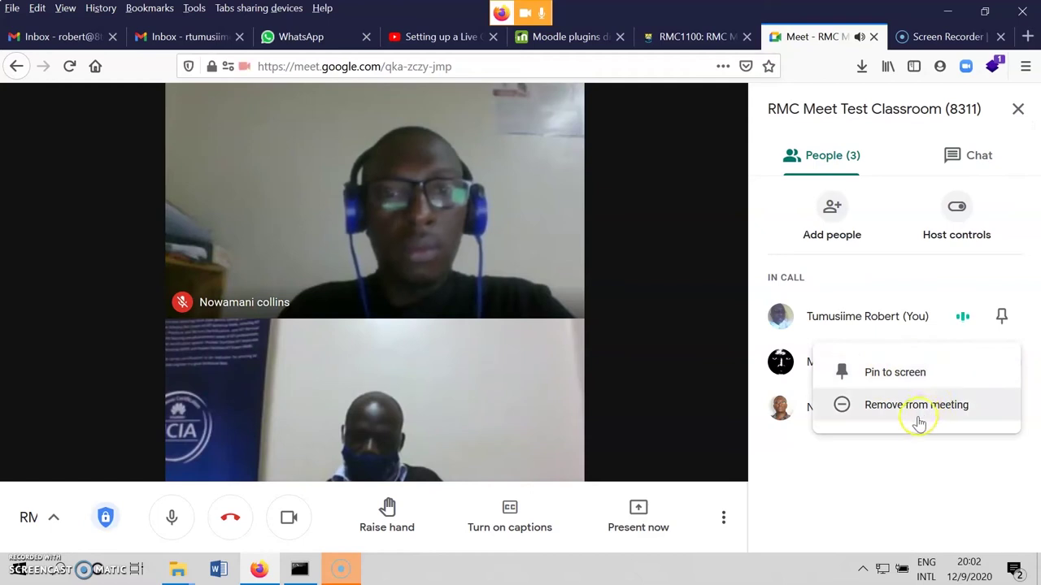
click(928, 459)
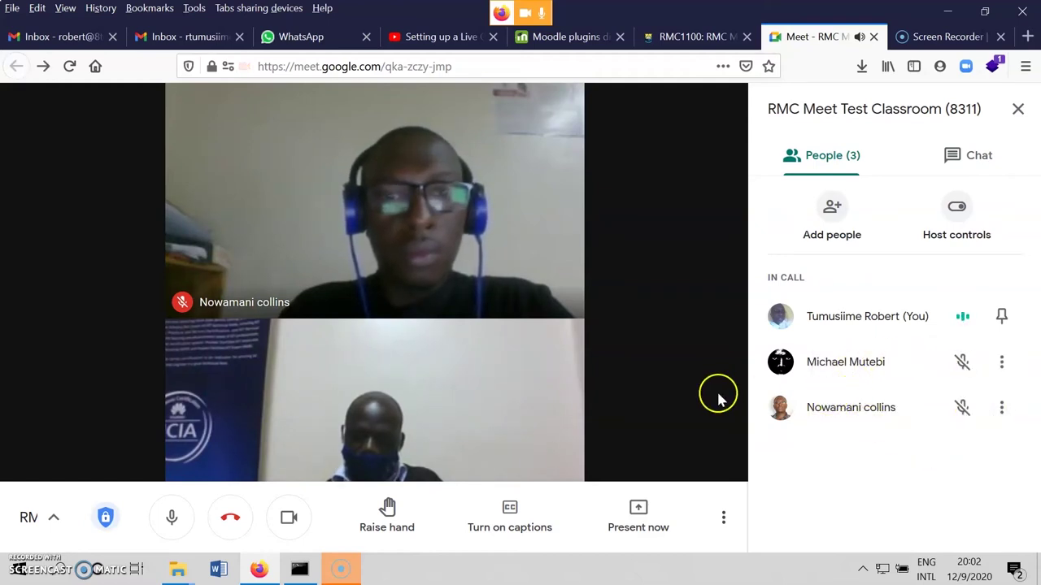
click(1017, 109)
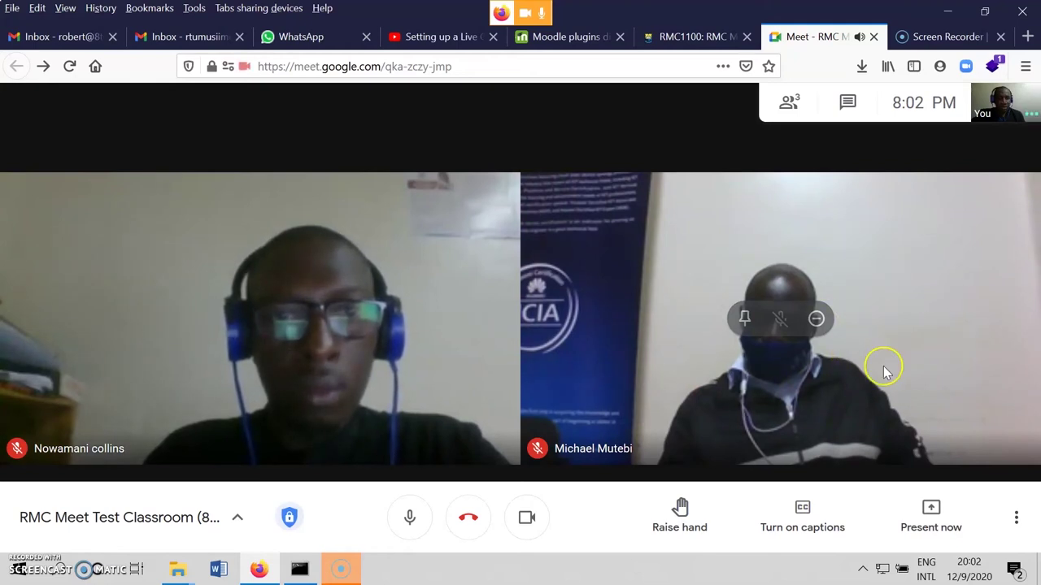
Present the entire screen to the call and bring the server terminal forward
click(933, 524)
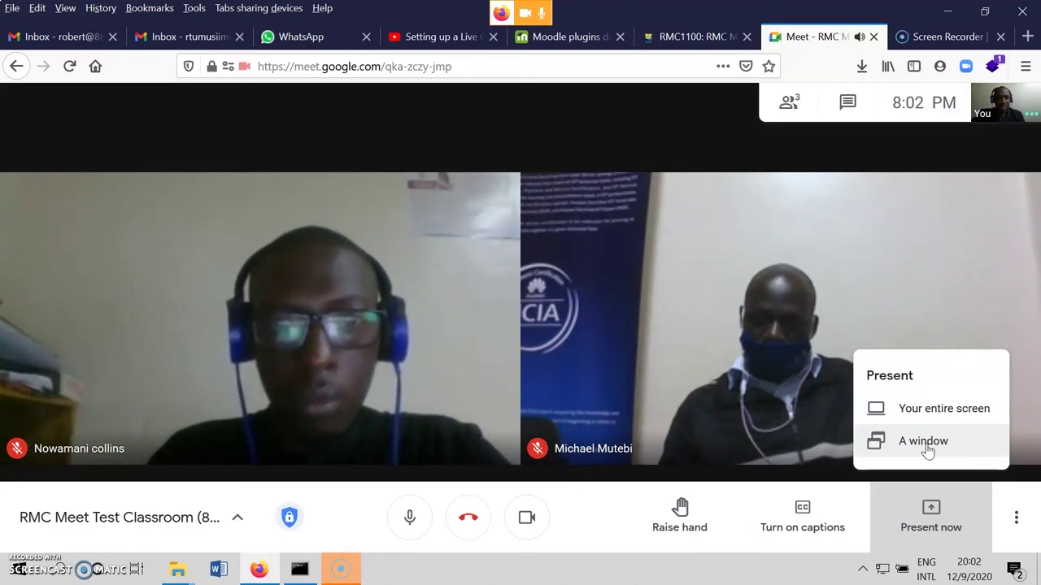
click(916, 411)
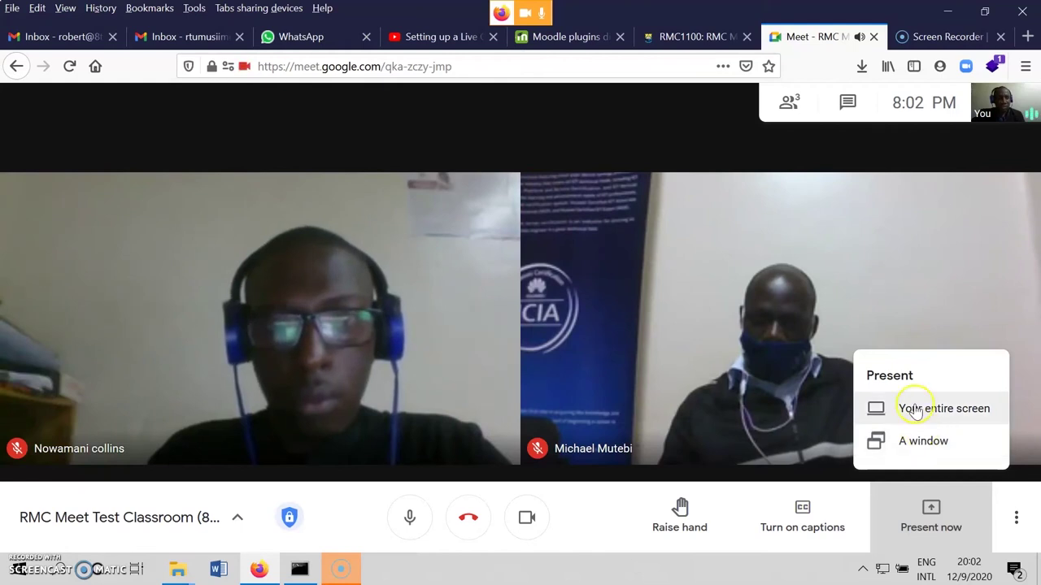
click(916, 411)
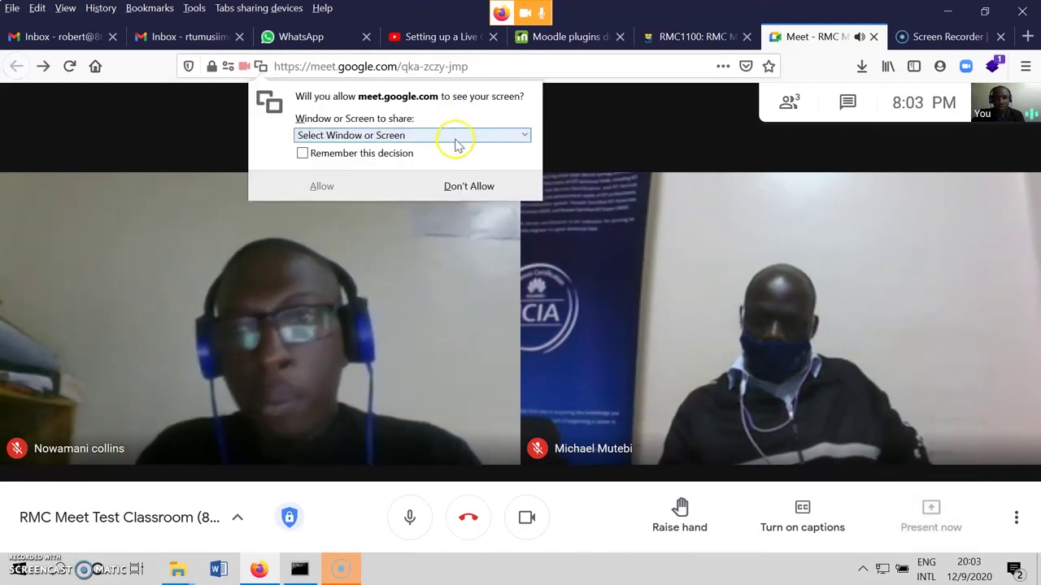
click(460, 137)
click(390, 200)
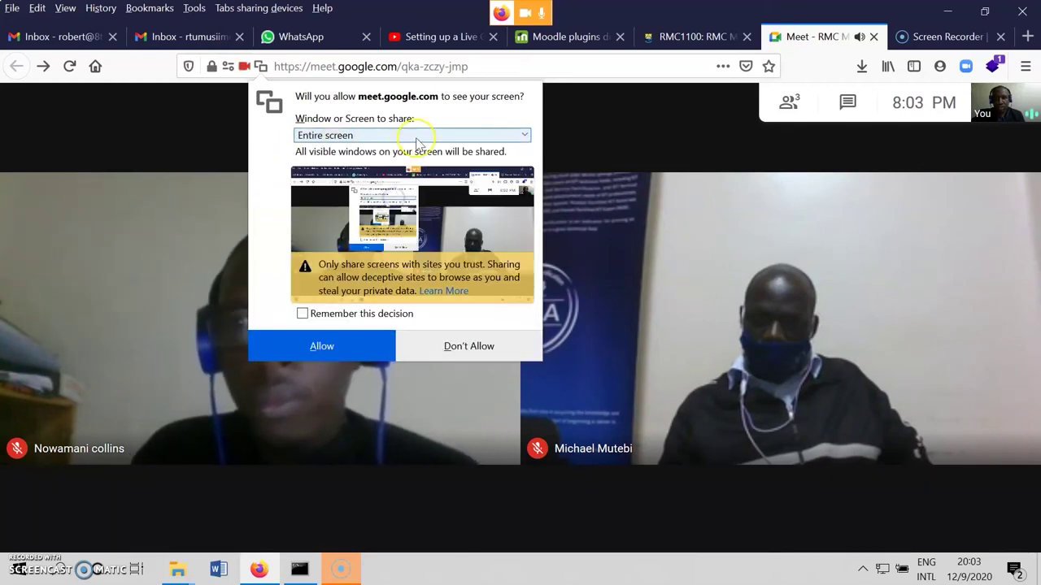
click(349, 340)
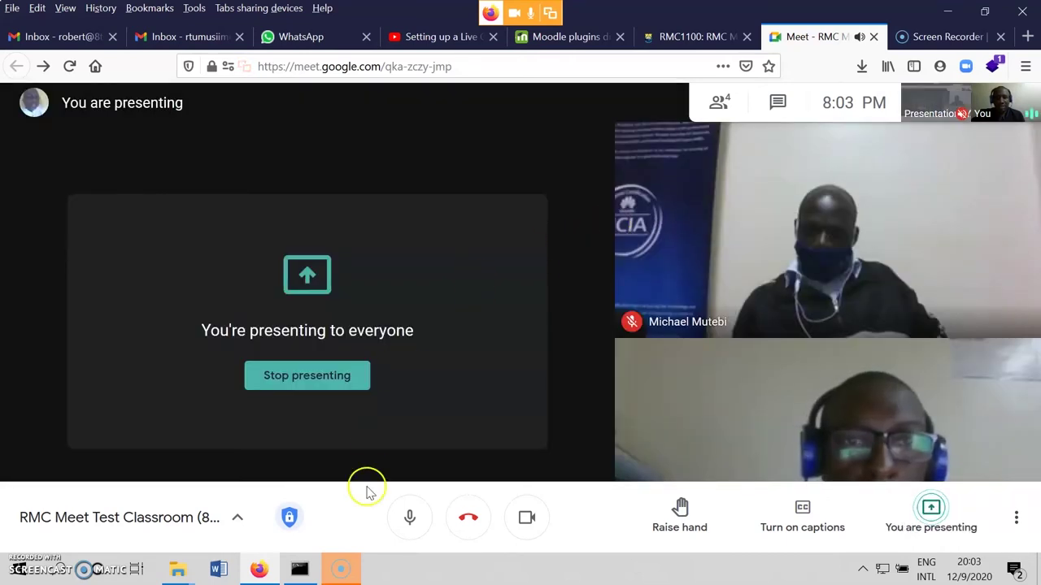
click(299, 569)
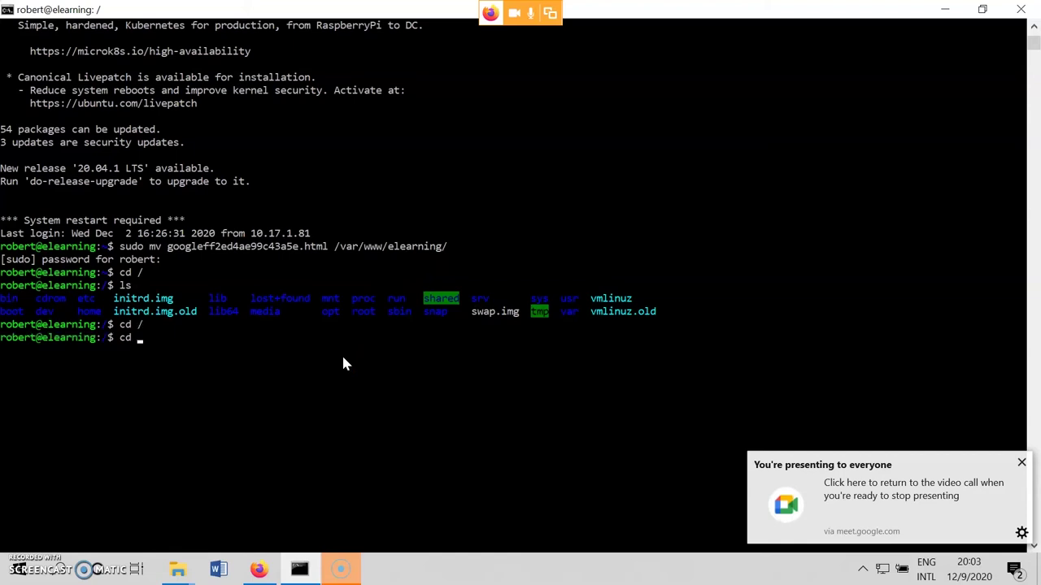
Run ls, attempt cd root/, then run ls -la on the server
text(ls)
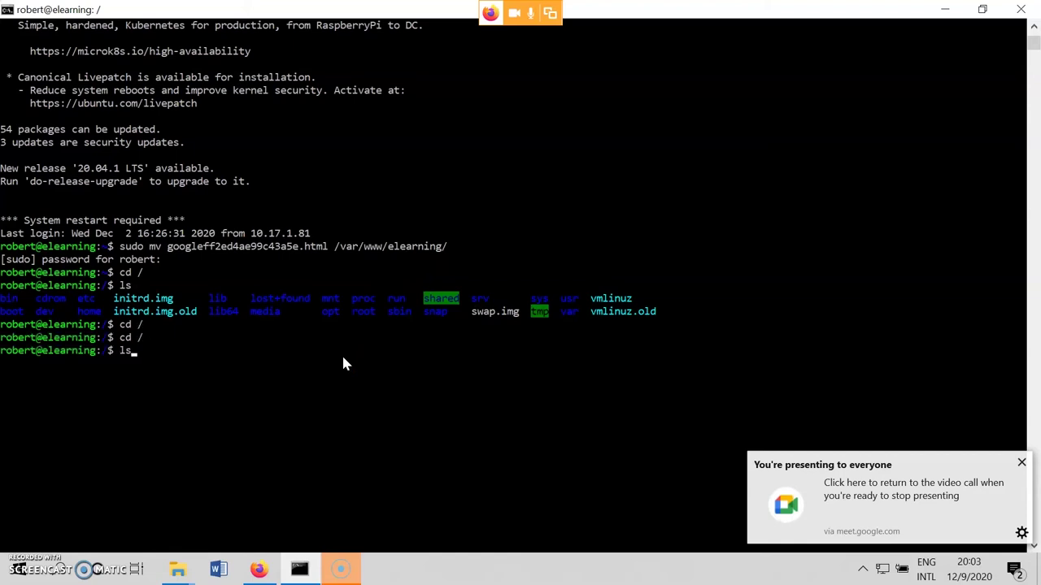
key(Return)
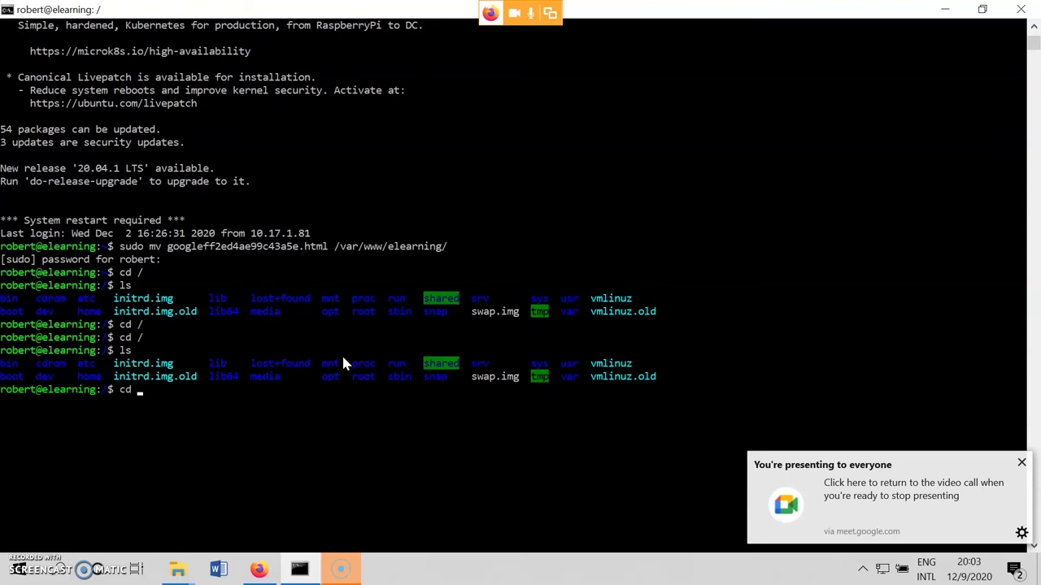
text(cd root/)
key(Return)
text(ls -)
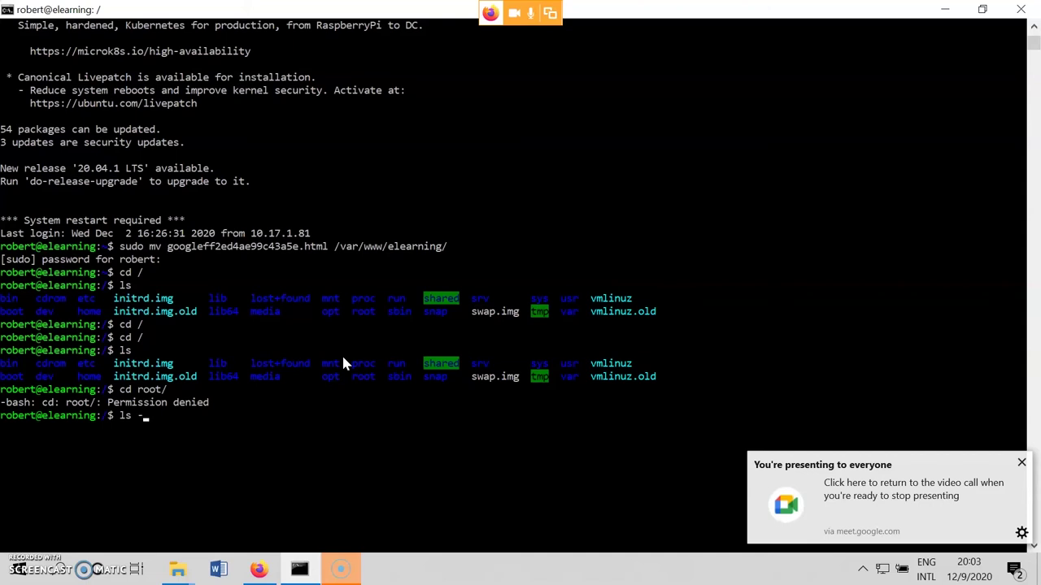
text(la)
key(Return)
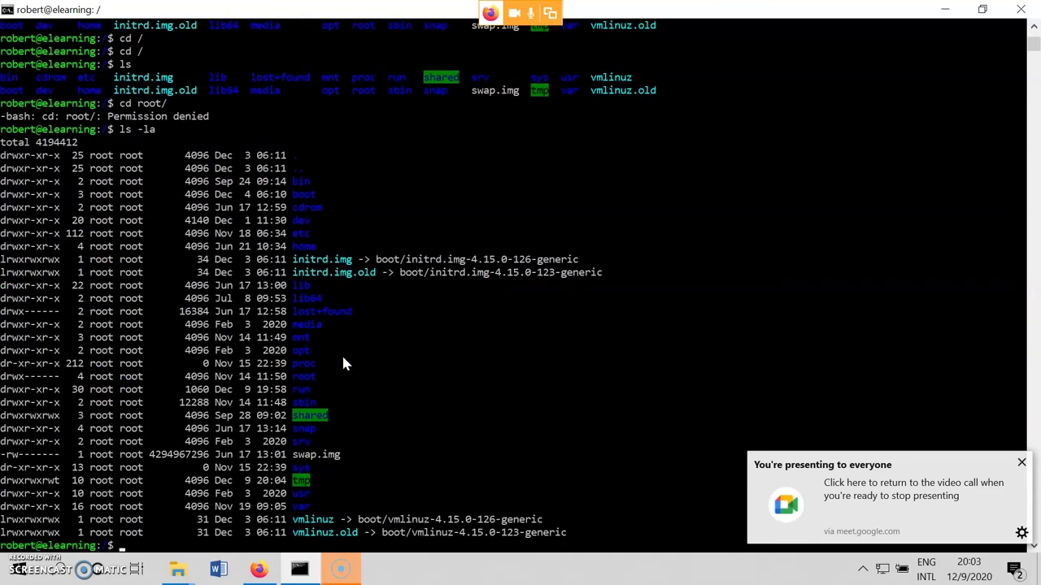
Scroll through the long-format listing and minimize the console window
click(355, 350)
scroll(355, 357, down, 2)
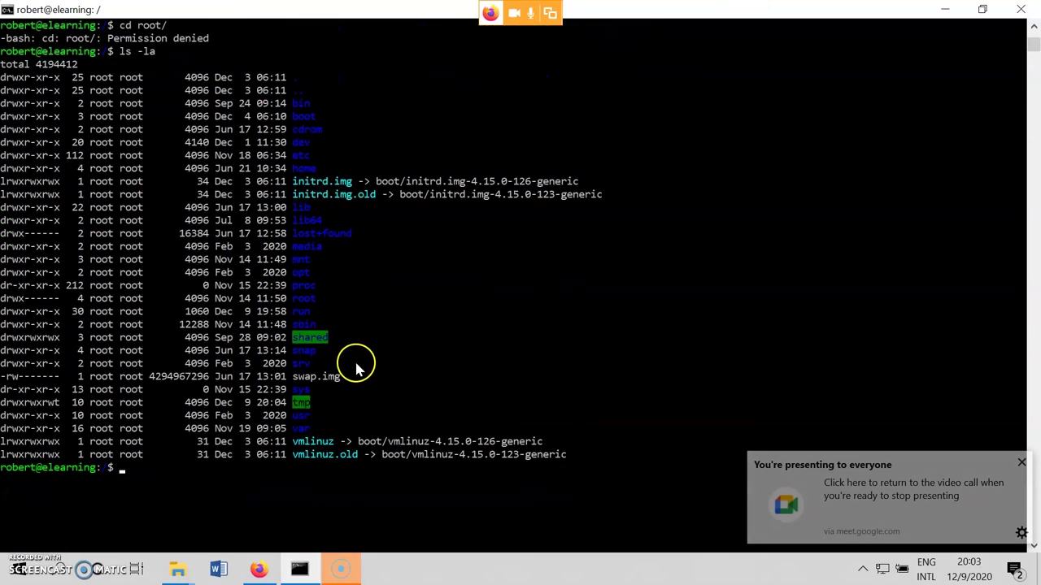
scroll(357, 365, up, 2)
scroll(358, 361, down, 1)
scroll(357, 361, up, 1)
scroll(359, 362, down, 2)
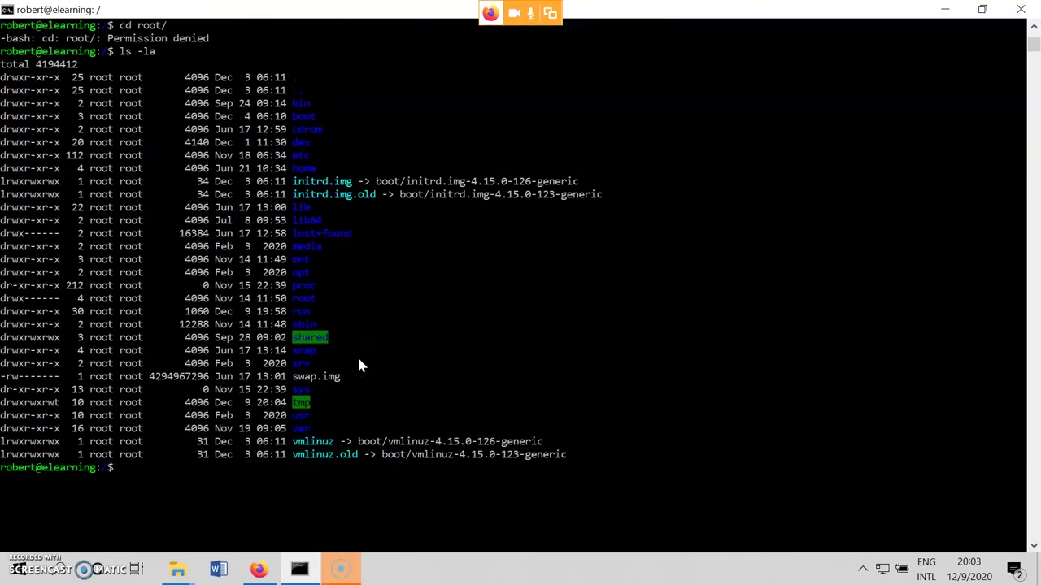
click(945, 9)
Search YouTube for 'kabale university channel' and open the Kabale University channel page
click(430, 37)
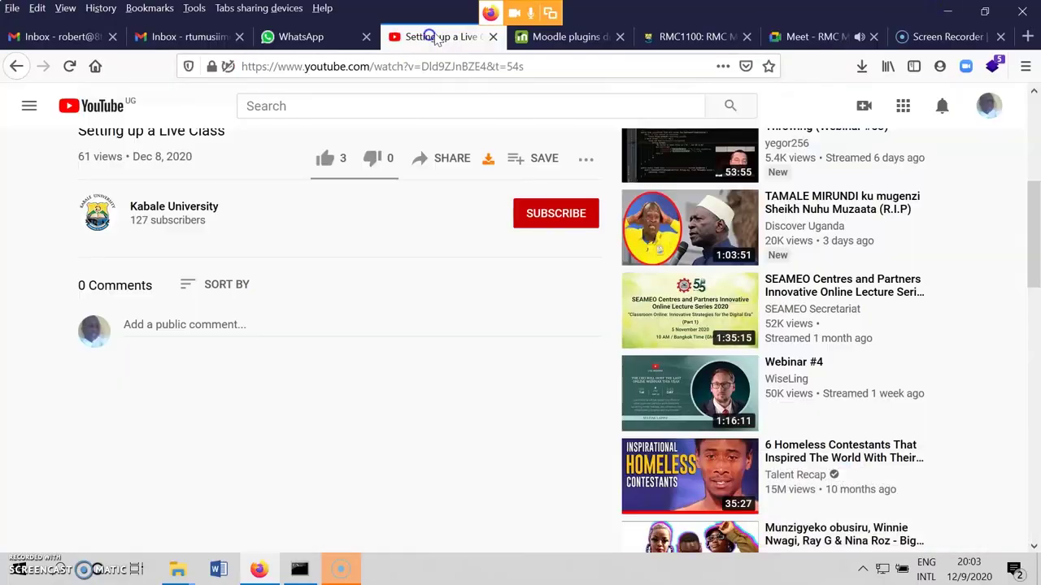
scroll(317, 255, up, 4)
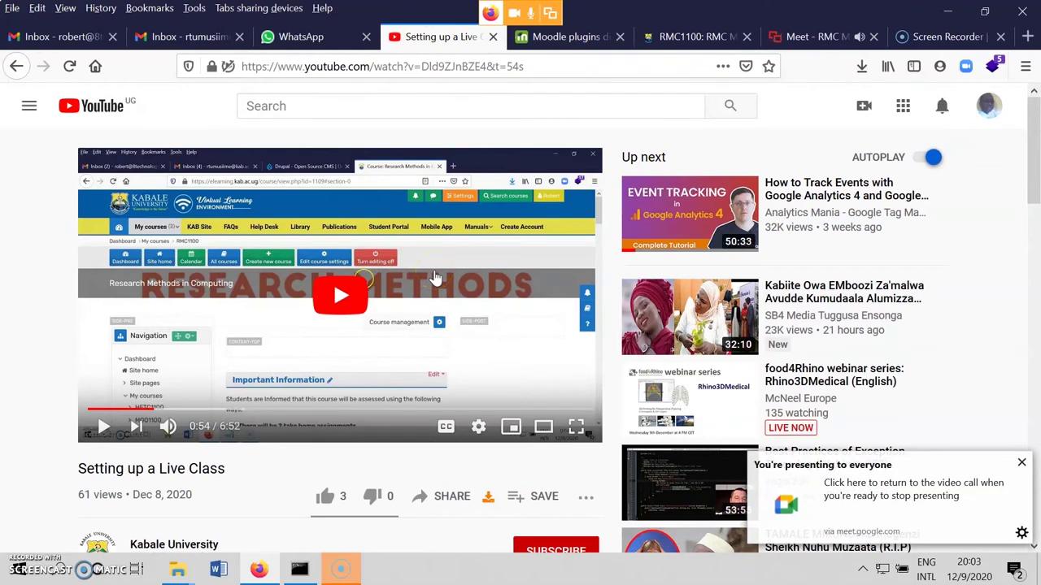
scroll(436, 278, down, 3)
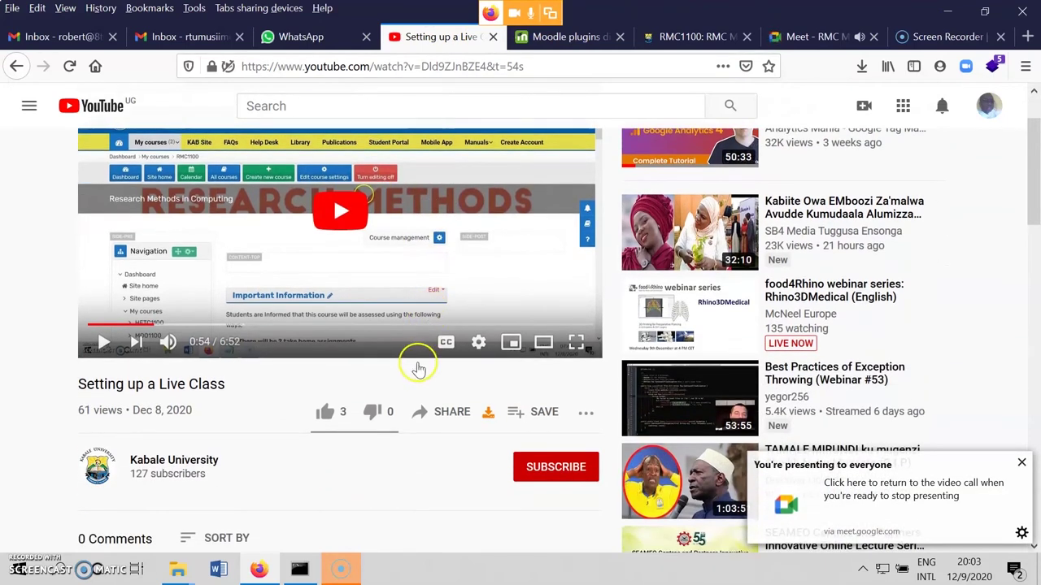
scroll(415, 366, up, 3)
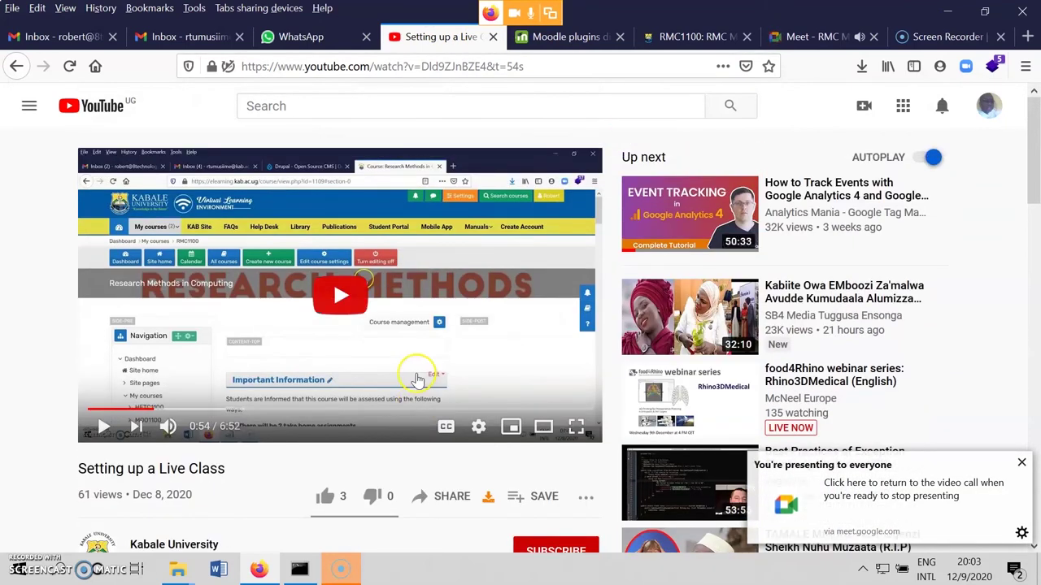
click(312, 107)
text(kabale u)
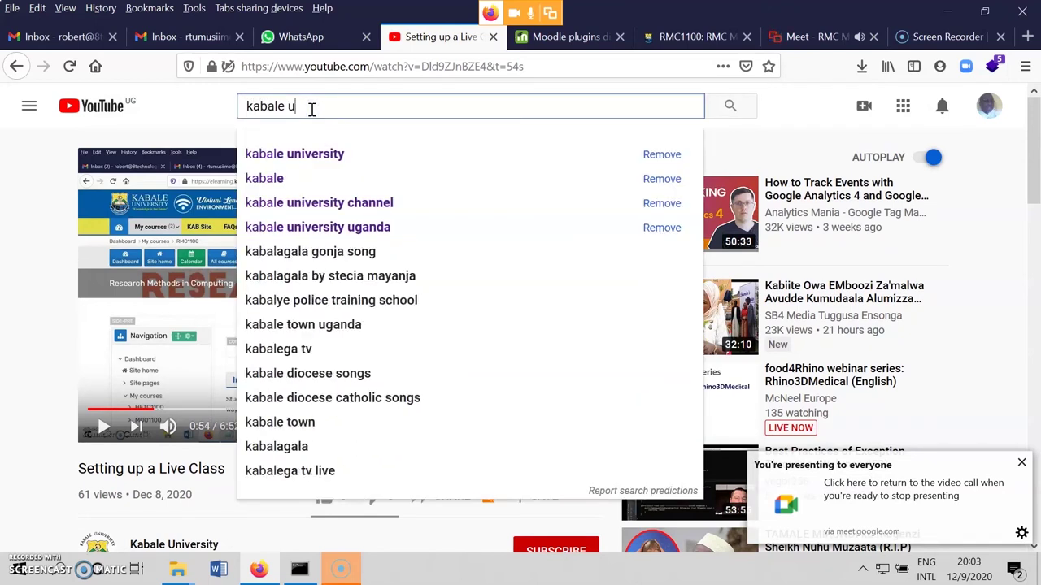
text(niversity)
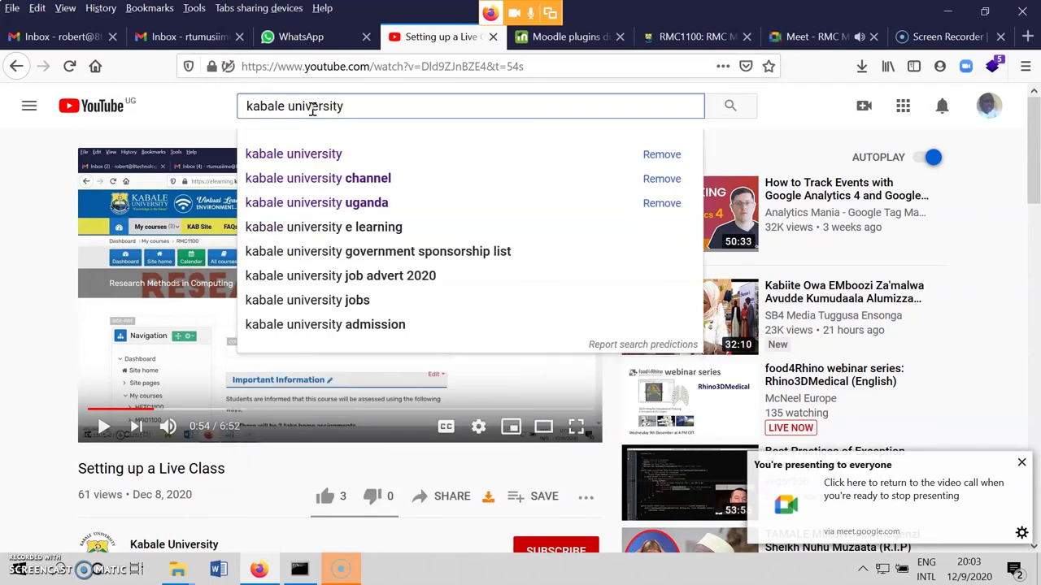
click(341, 178)
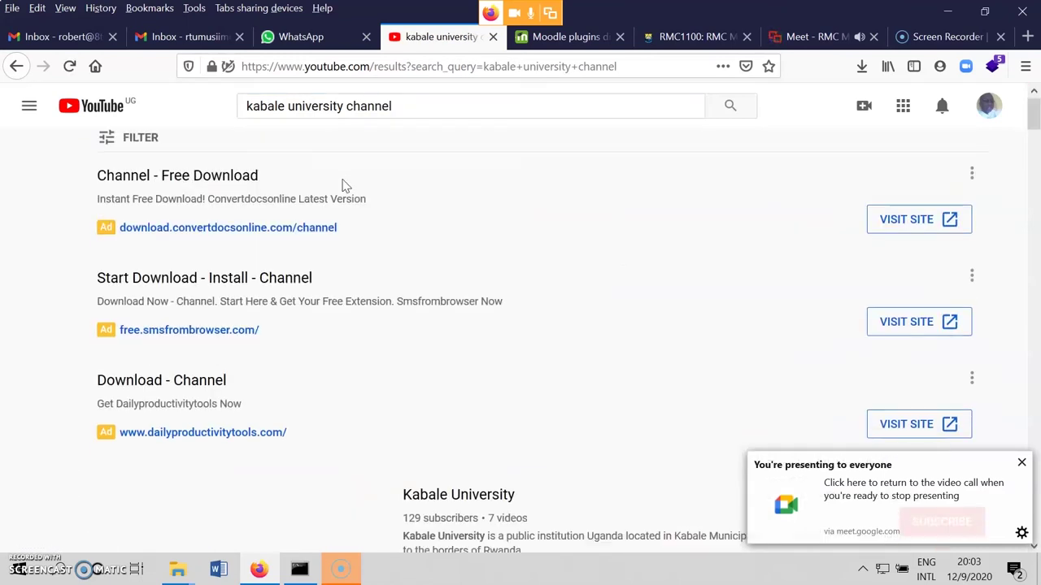
scroll(344, 189, down, 3)
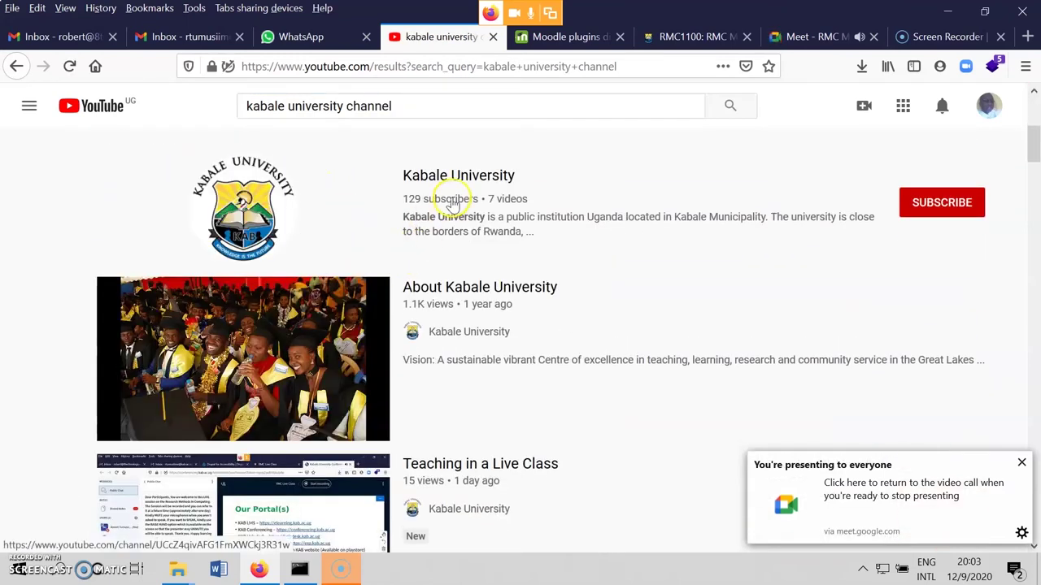
click(450, 179)
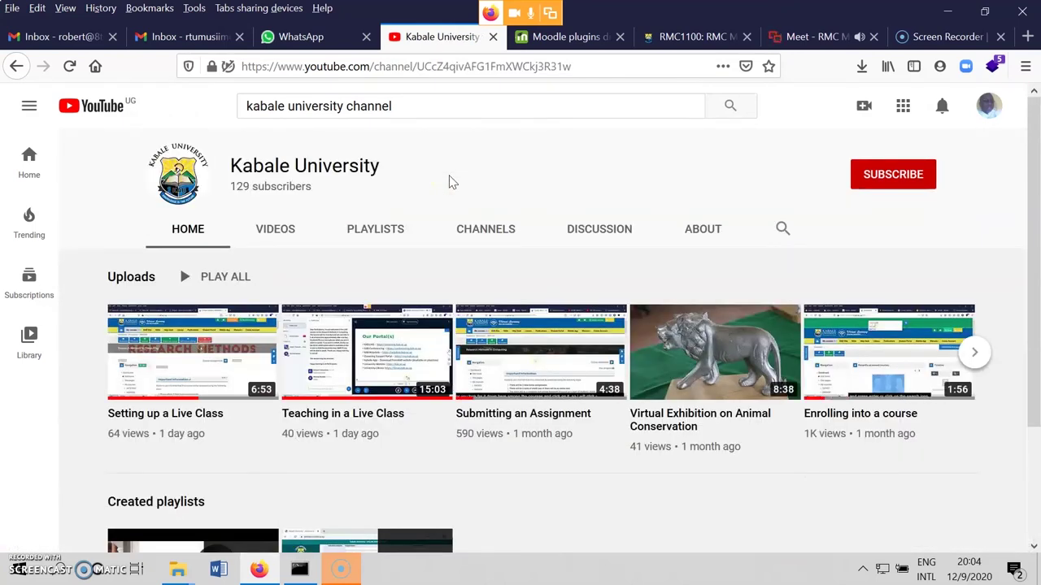
Go to the Desktop folder in File Explorer and open the KABALE UNIVERSITY file
mouse_move(189, 557)
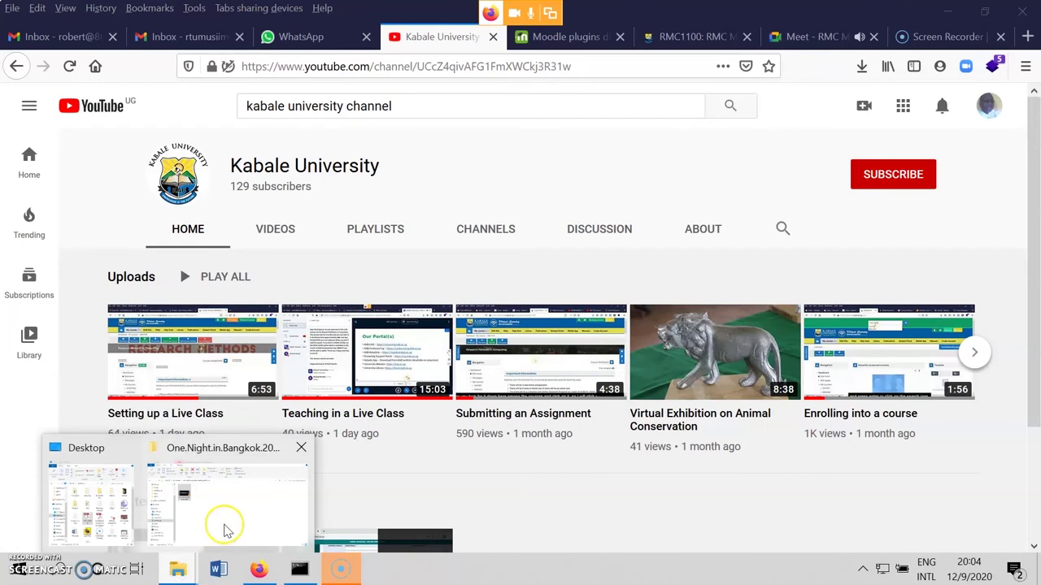
click(227, 530)
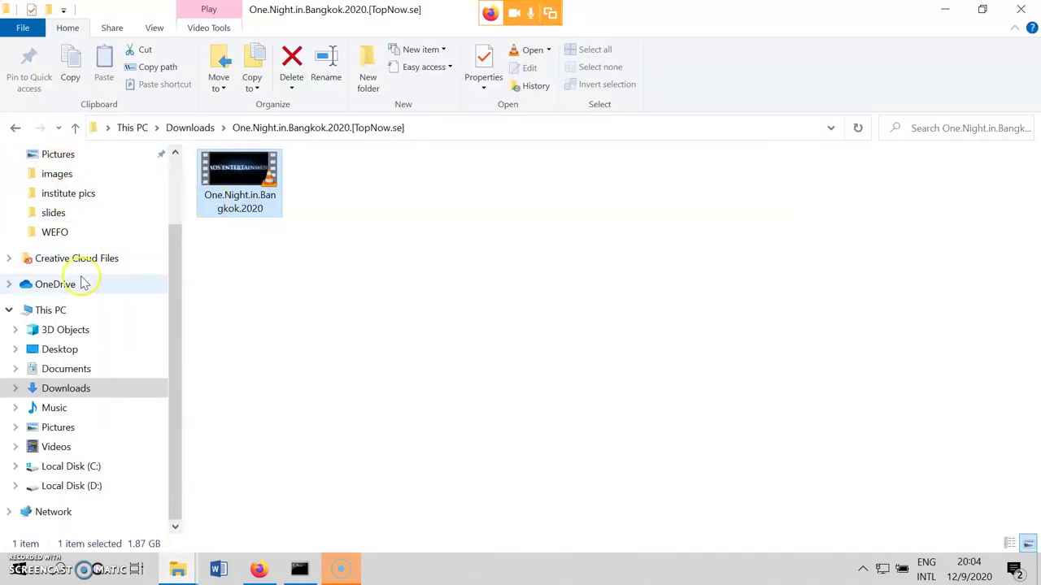
click(65, 349)
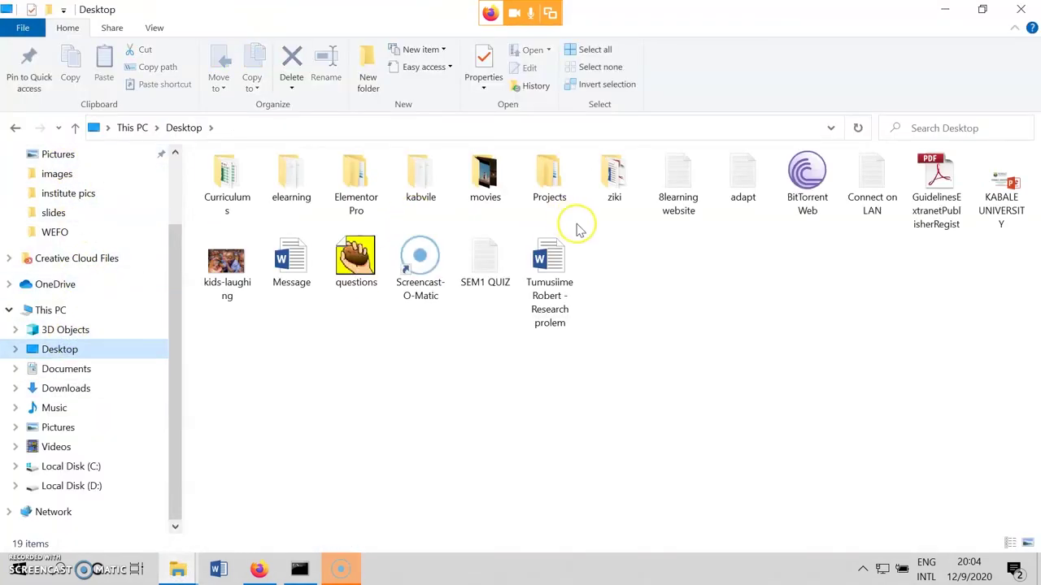
click(1014, 183)
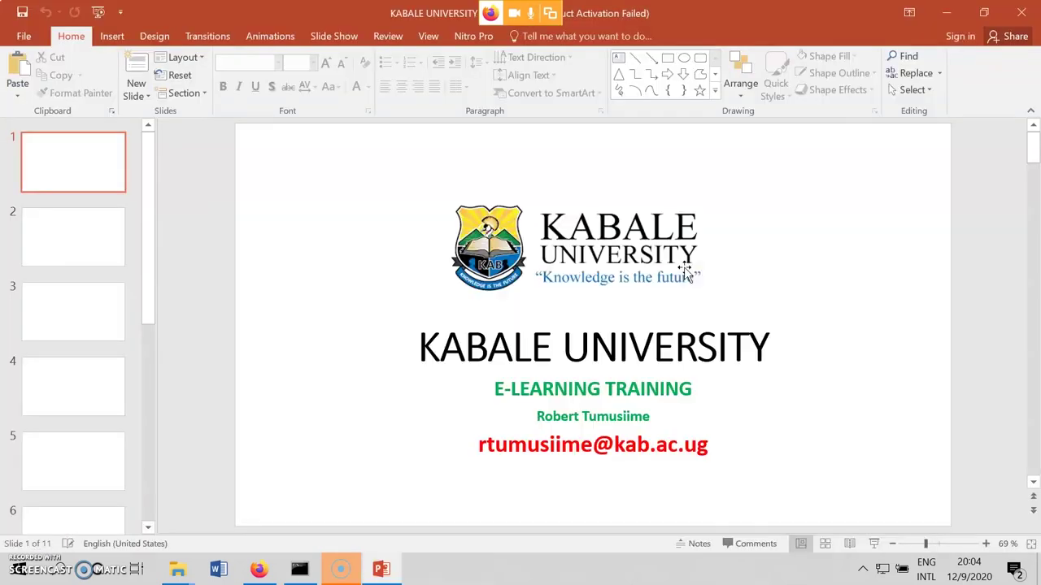
Dismiss the Office activation notice and run the KABALE UNIVERSITY slide show from slide 1
click(87, 172)
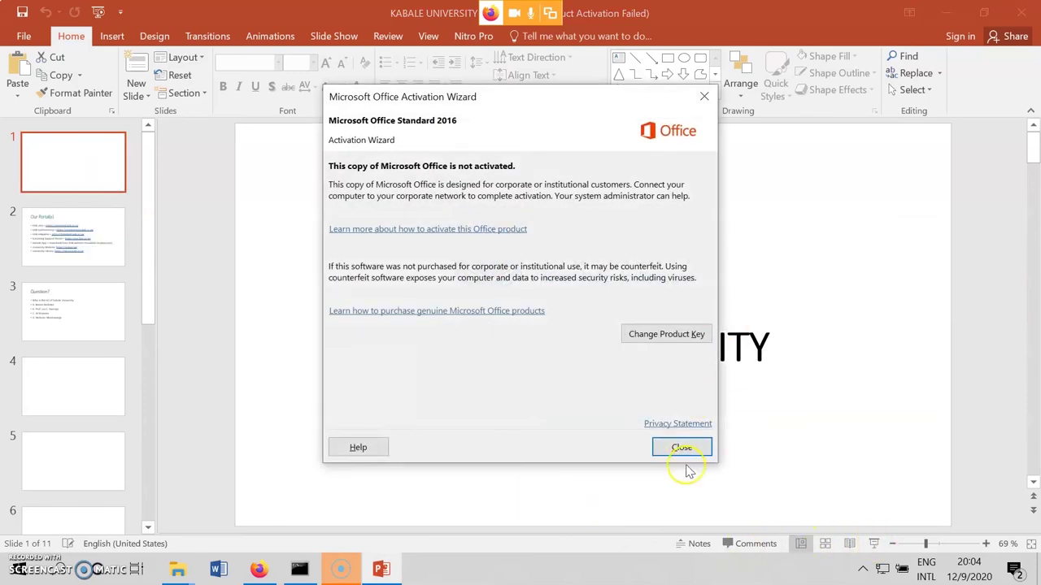
click(681, 448)
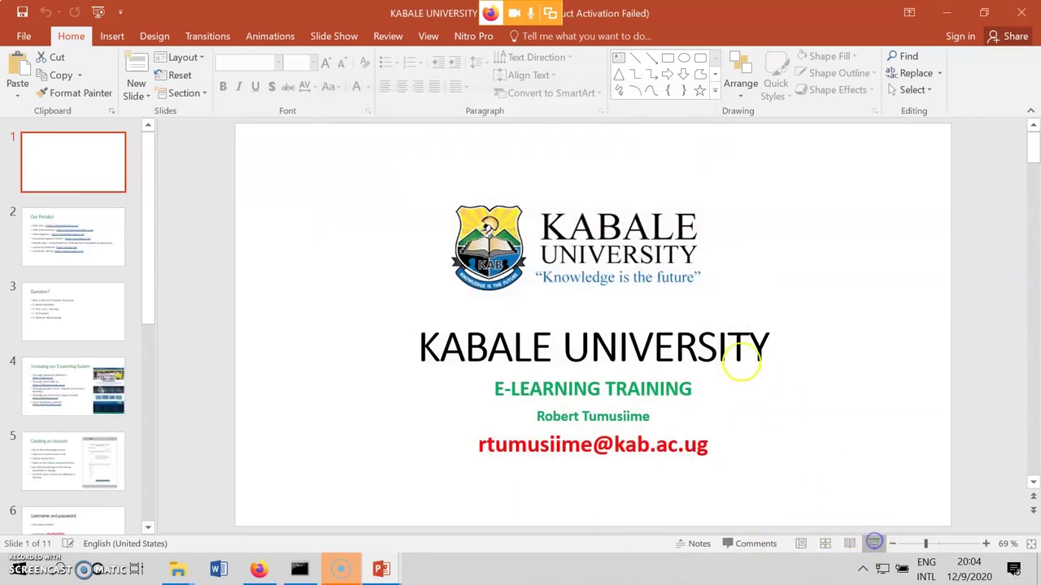
key(F5)
click(613, 285)
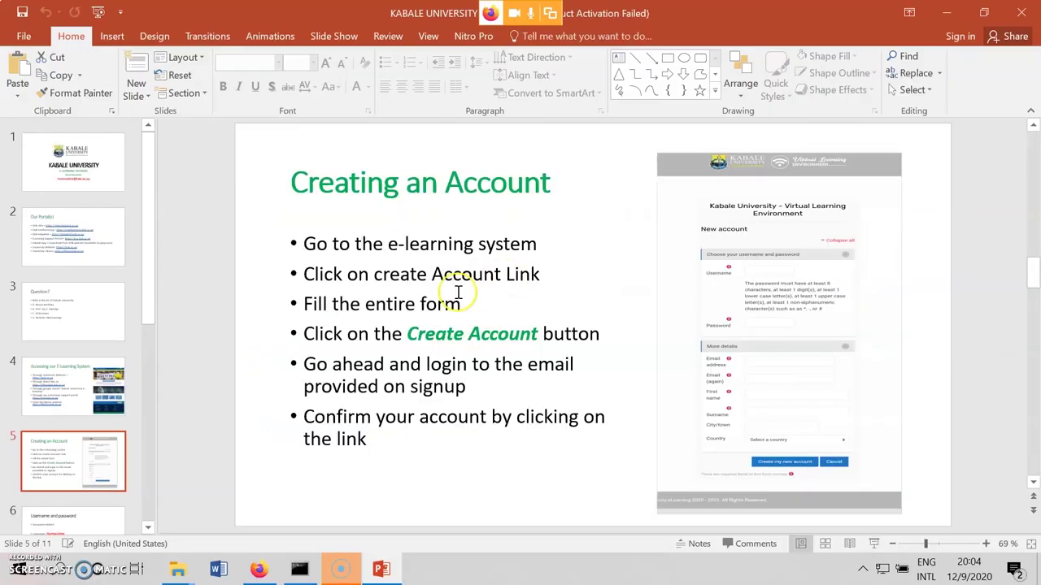
Back in the Meet tab, stop presenting and dismiss the IDM warning
click(260, 569)
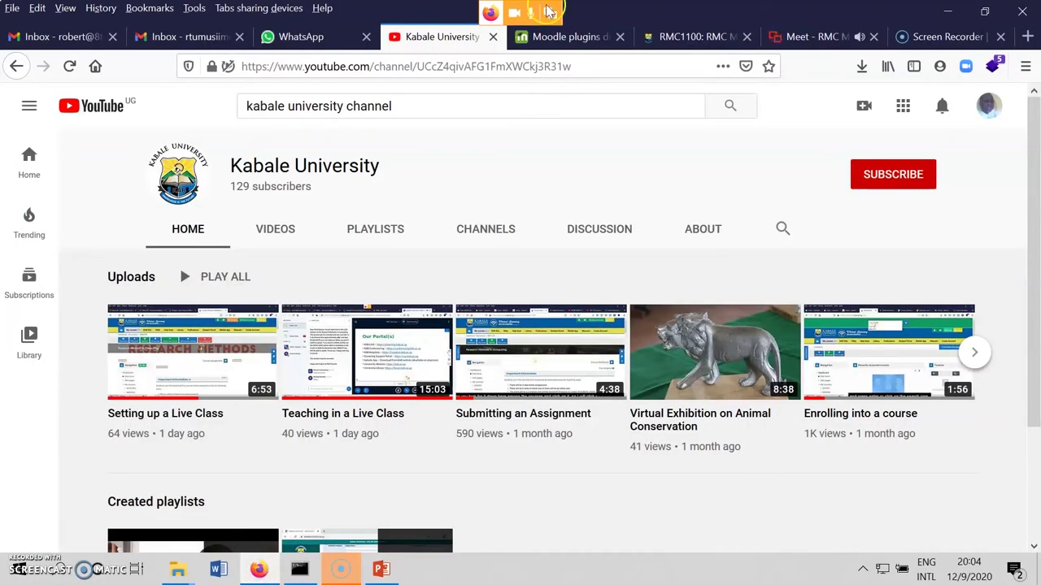
click(785, 39)
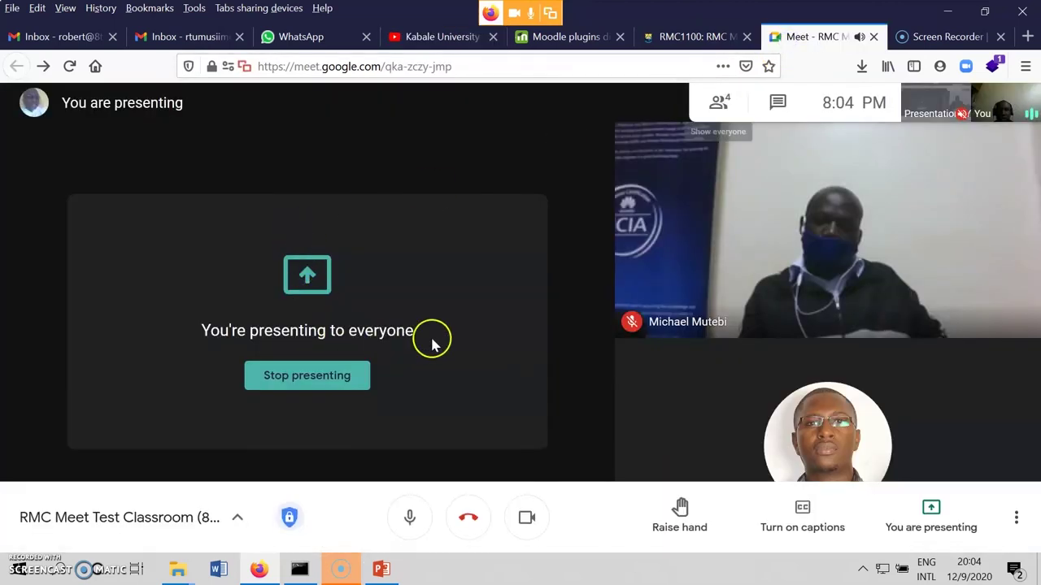
click(945, 525)
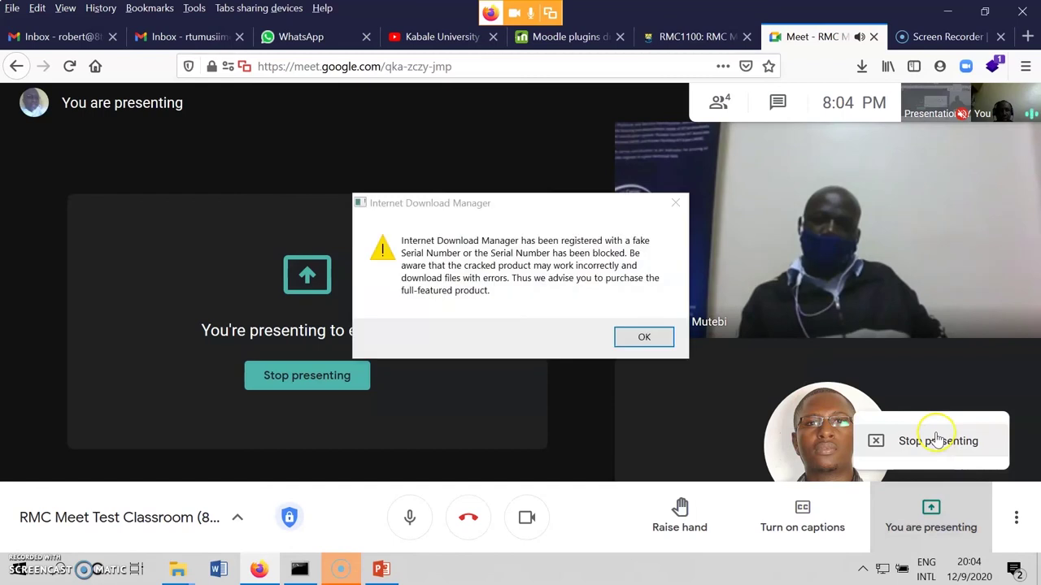
click(937, 443)
click(672, 203)
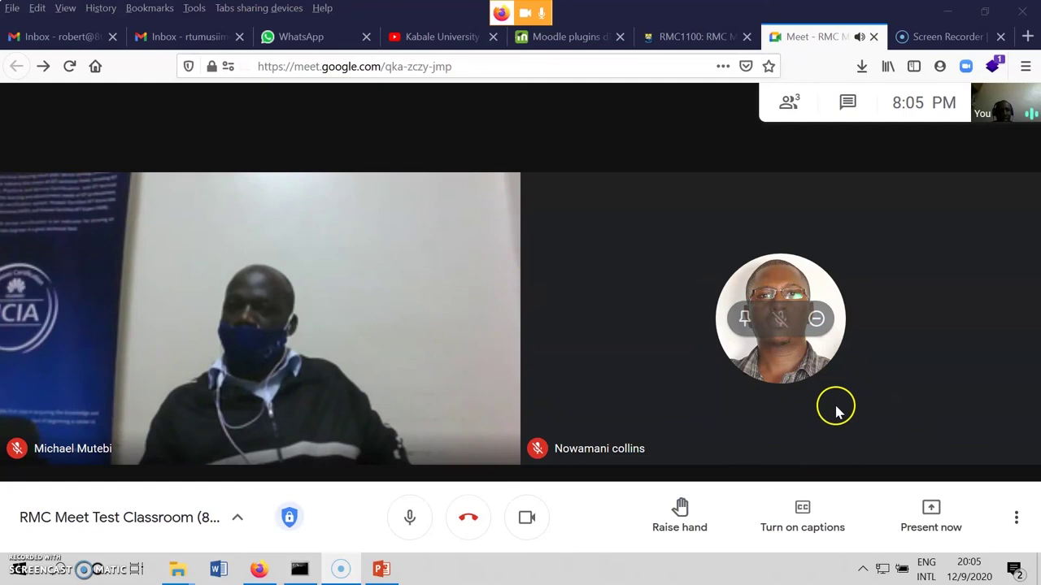
Choose Record meeting from More options and accept the Ask for consent notice
click(1017, 520)
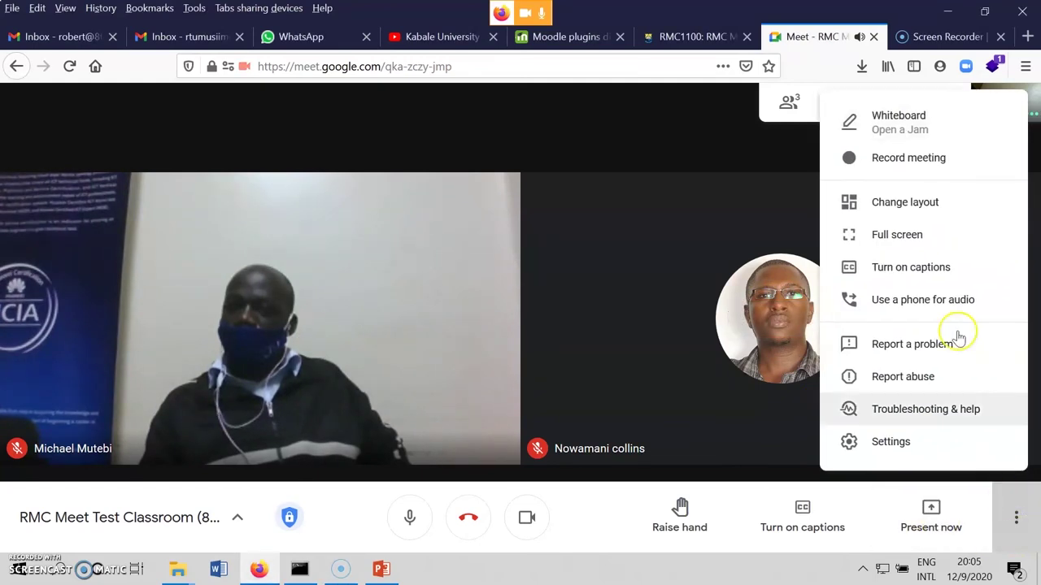
click(898, 167)
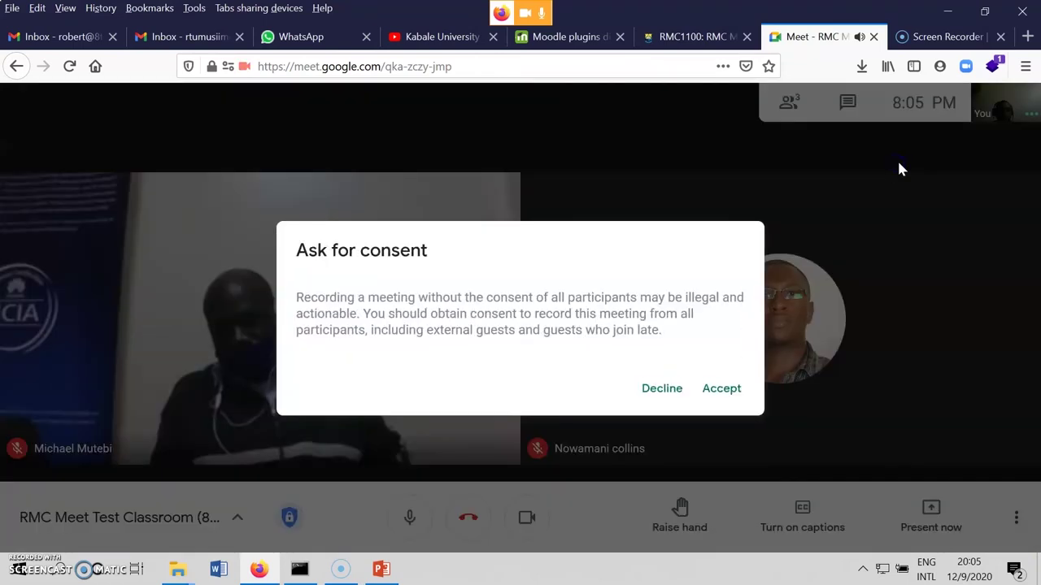
click(723, 391)
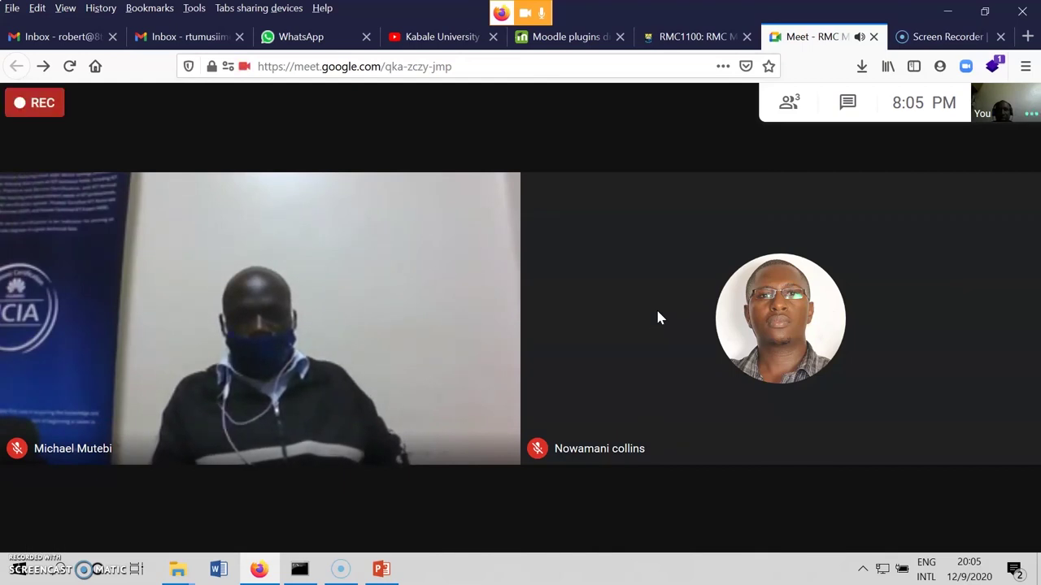
click(619, 307)
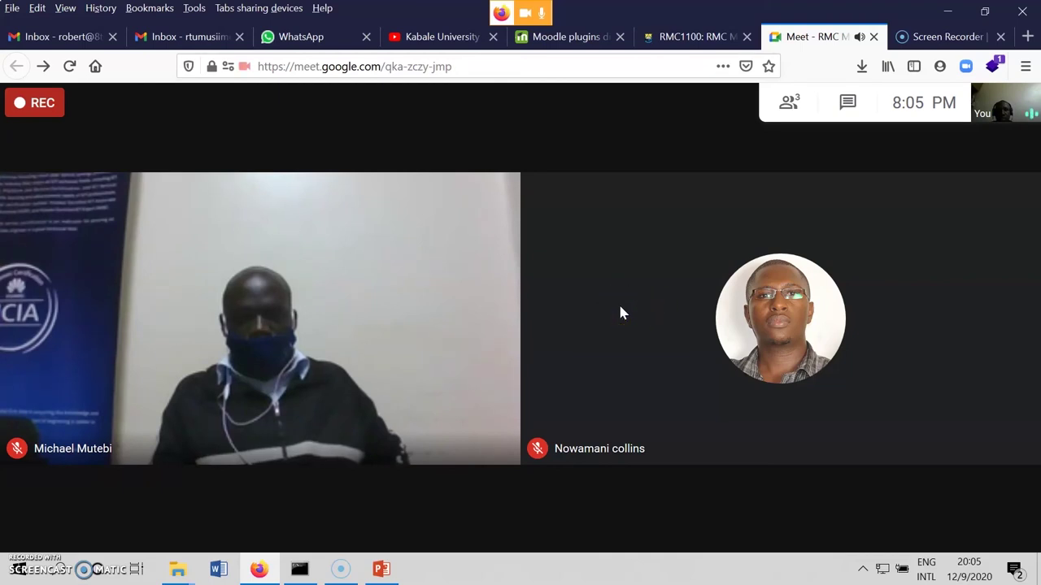
click(603, 258)
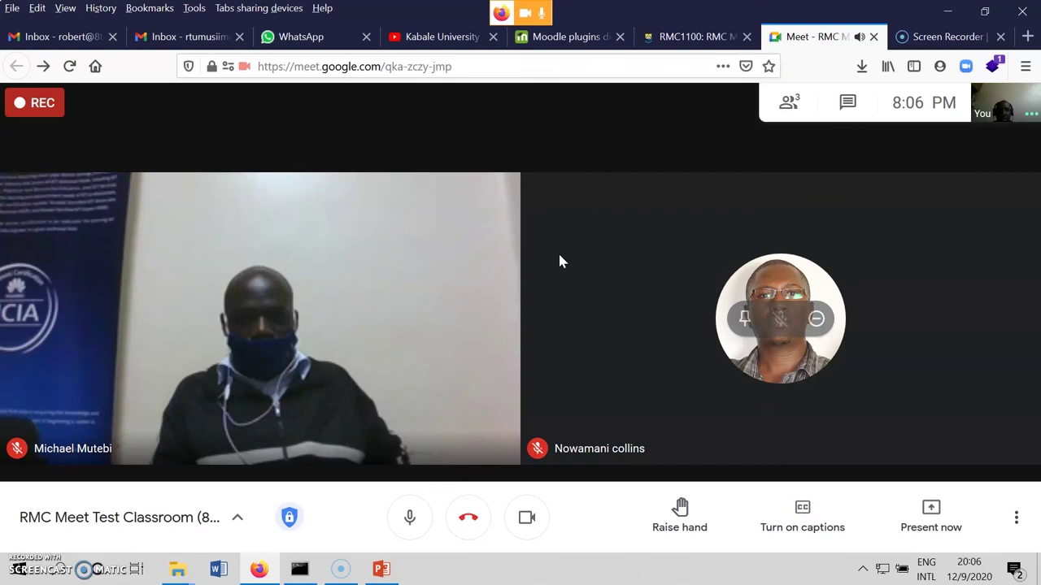
Stop the Google Meet recording, confirming the stop, and close the meeting tab
click(1016, 517)
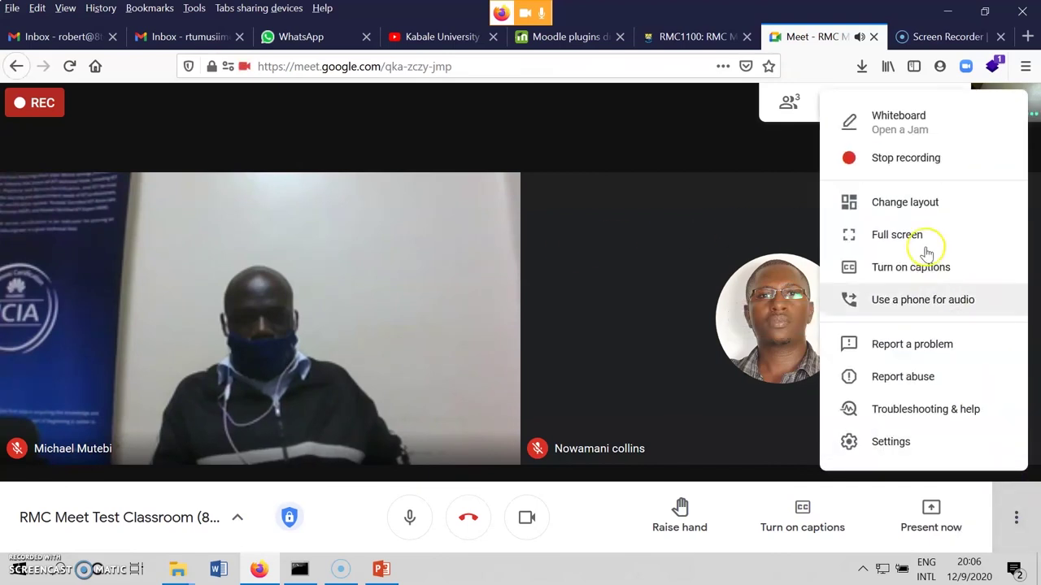
click(908, 166)
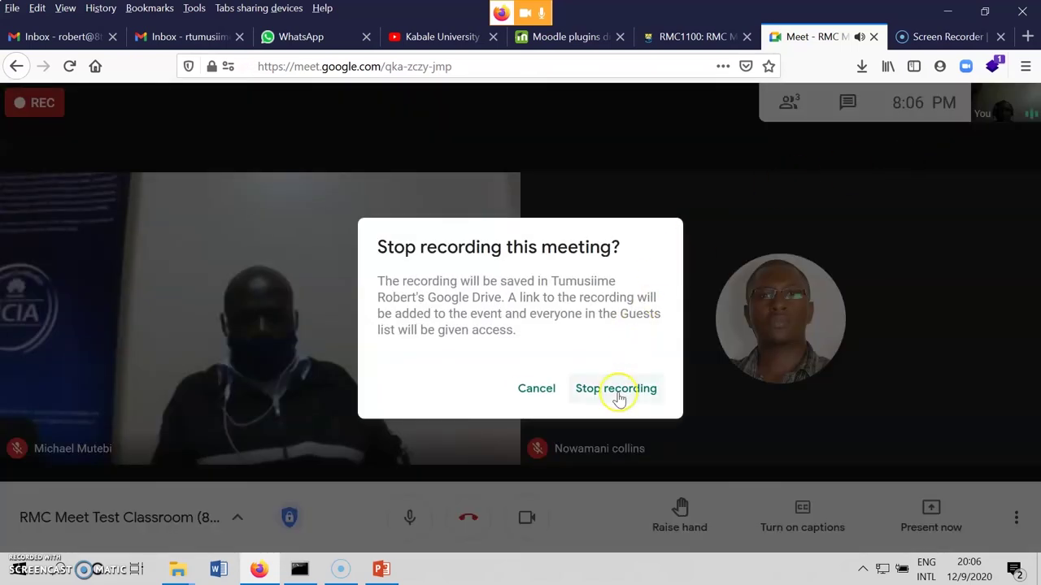
click(618, 394)
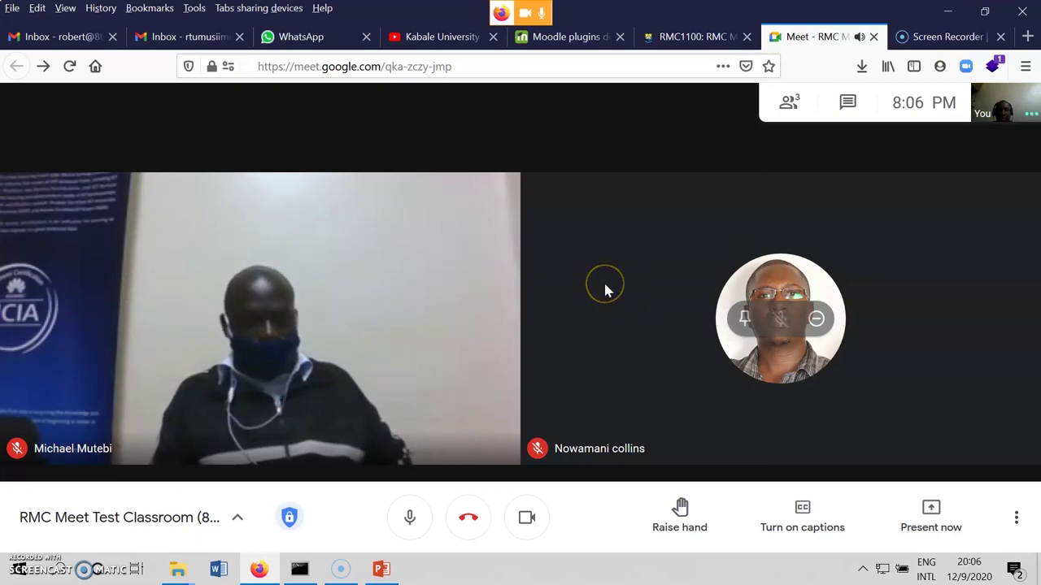
key(ctrl+w)
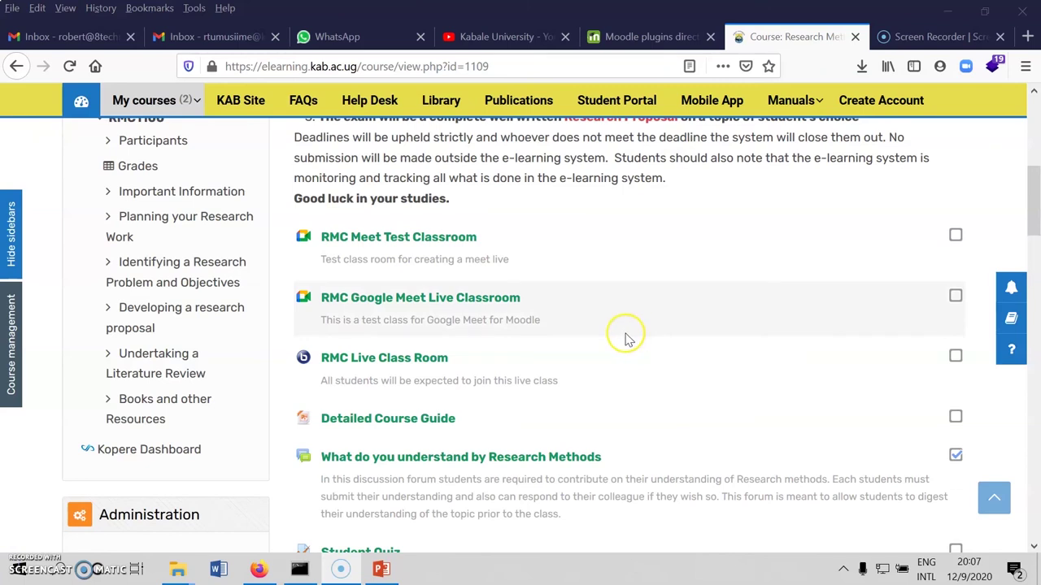
Open the RMC Google Meet Live Classroom activity and scroll down to its Recordings table
click(596, 340)
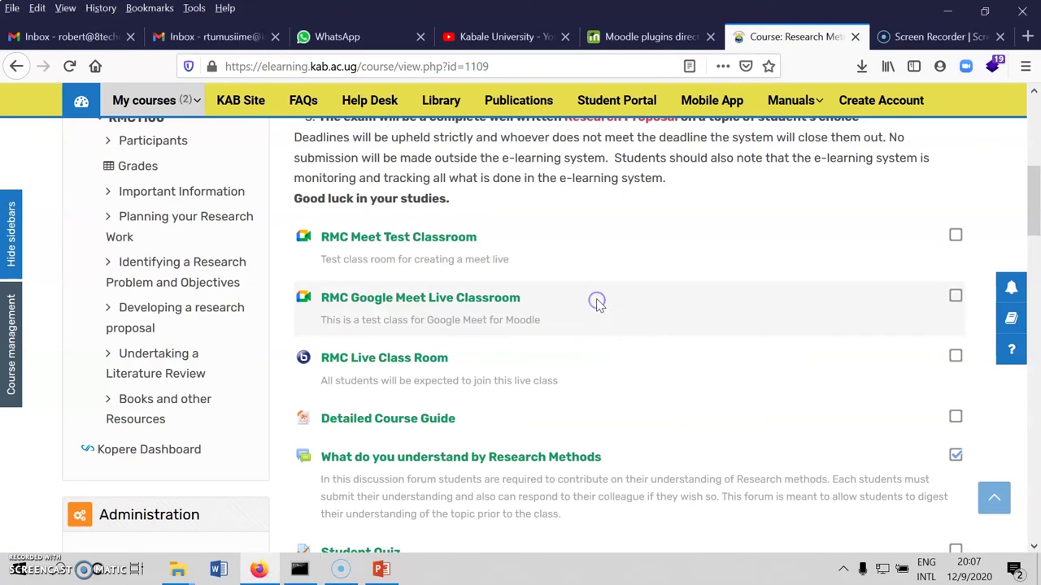
scroll(597, 300, up, 3)
scroll(597, 301, down, 3)
click(470, 299)
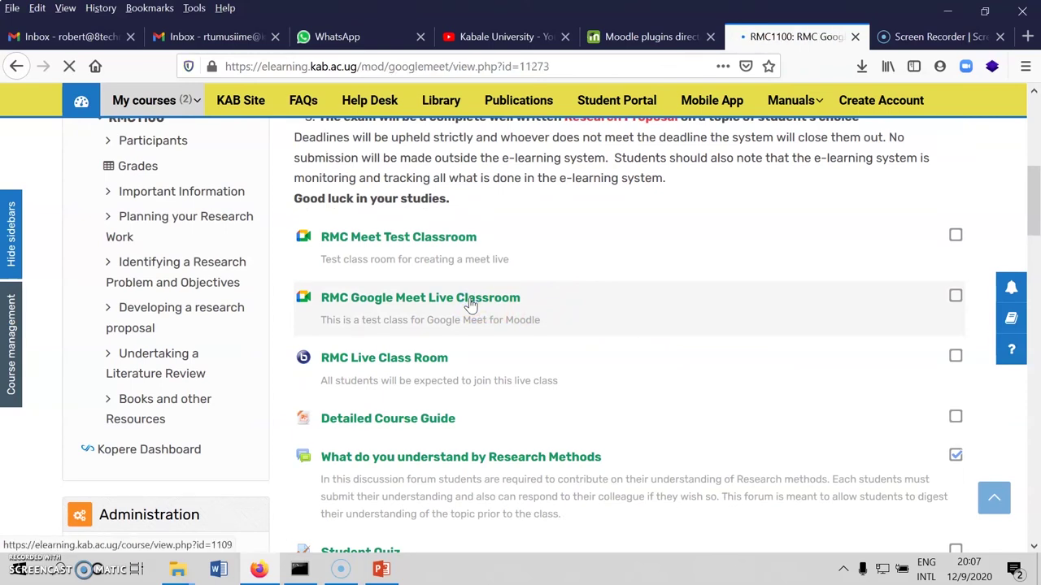
scroll(481, 311, down, 5)
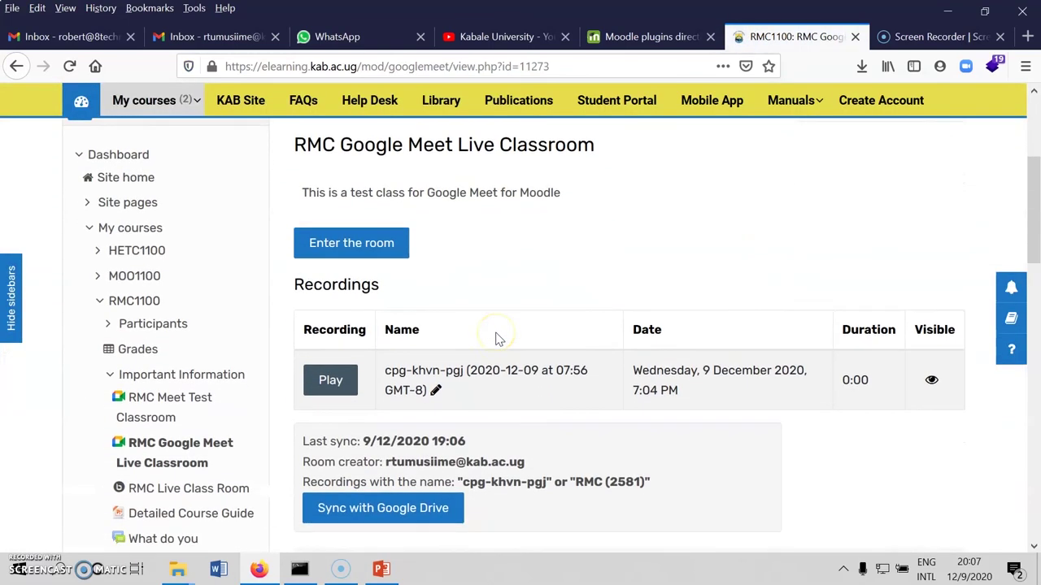
scroll(499, 340, down, 2)
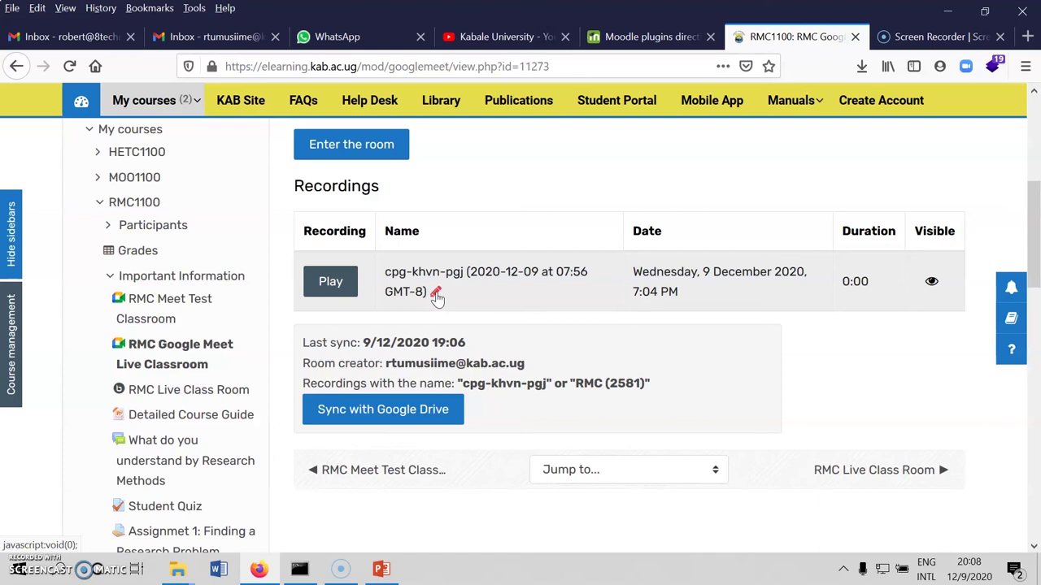
Rename the class recording to 'Introduction Lecture to Research' in the Recordings table
click(436, 293)
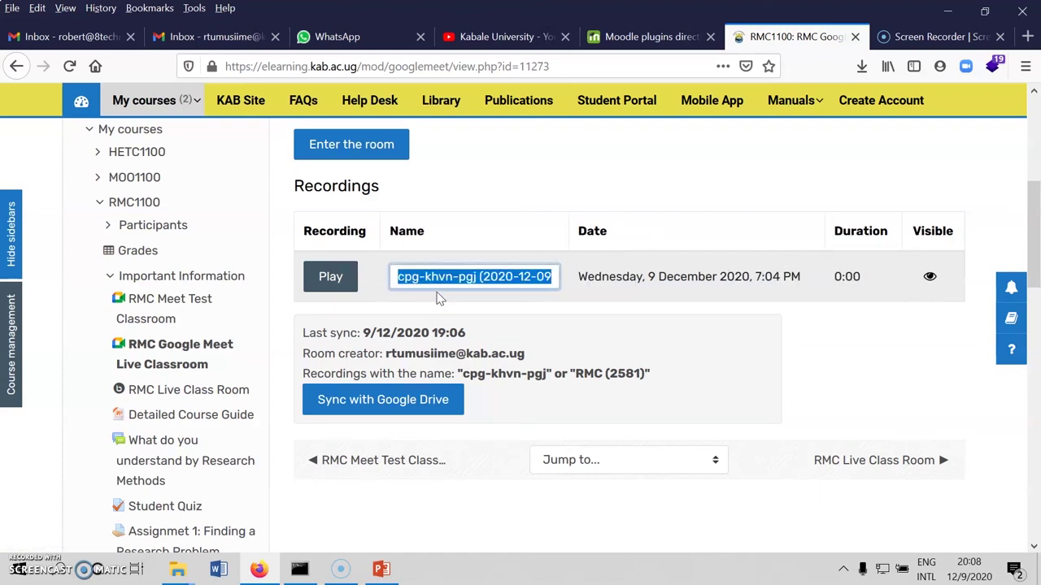
key(Caps_Lock)
text(I)
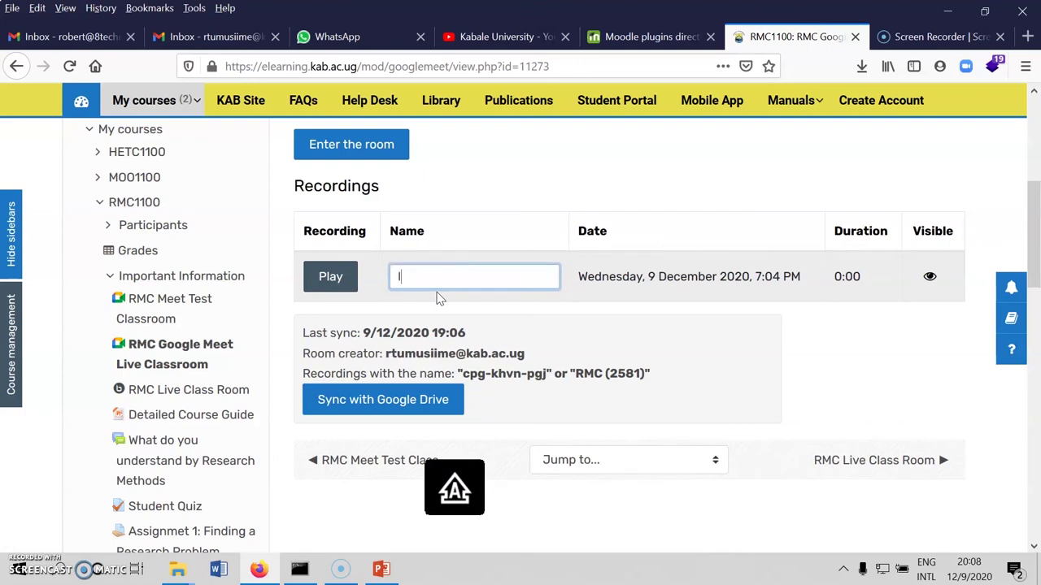
key(Caps_Lock)
text(ntroduction Lect)
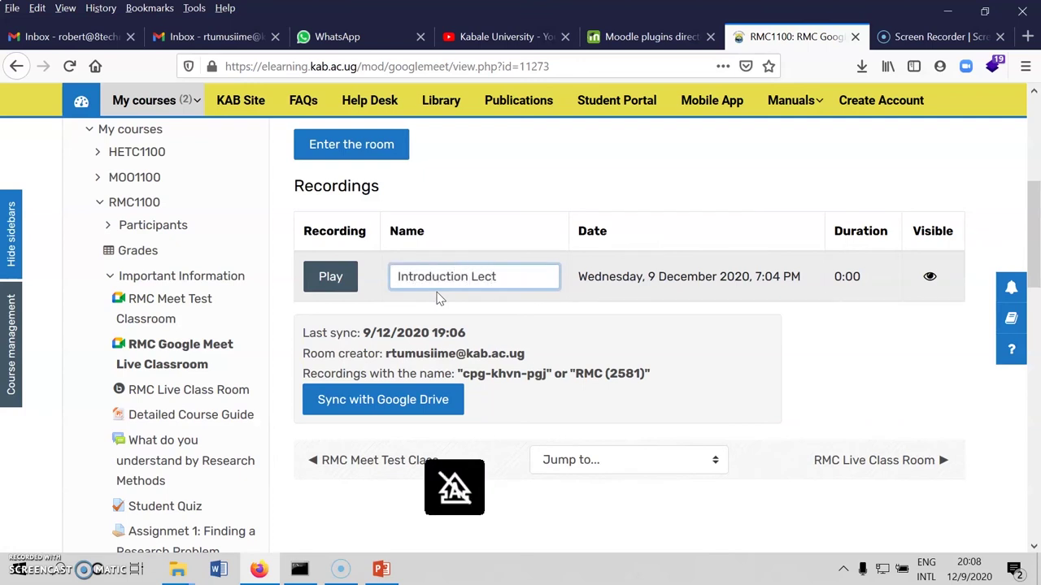
text(ure to Research)
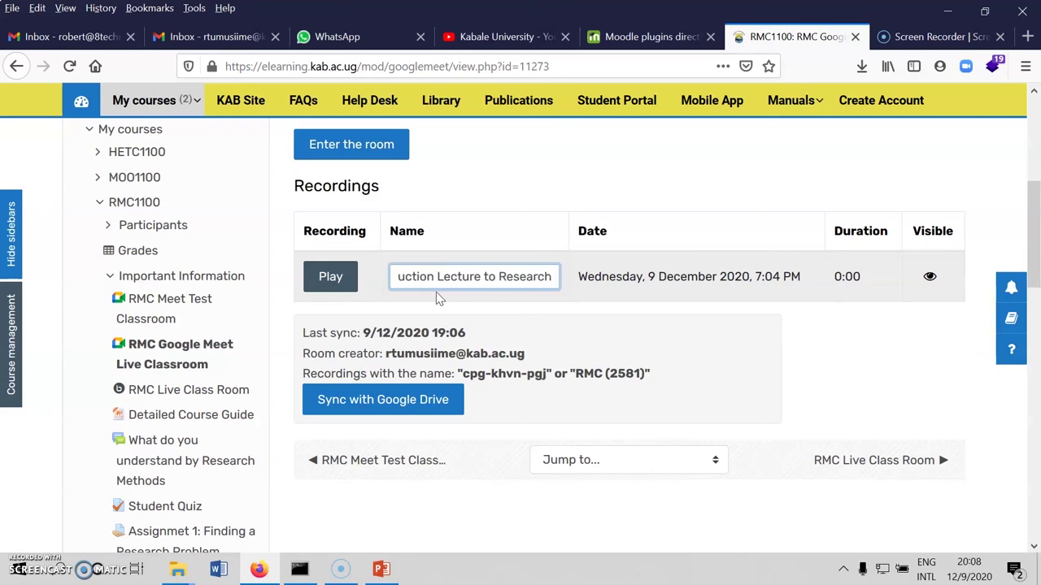
key(Return)
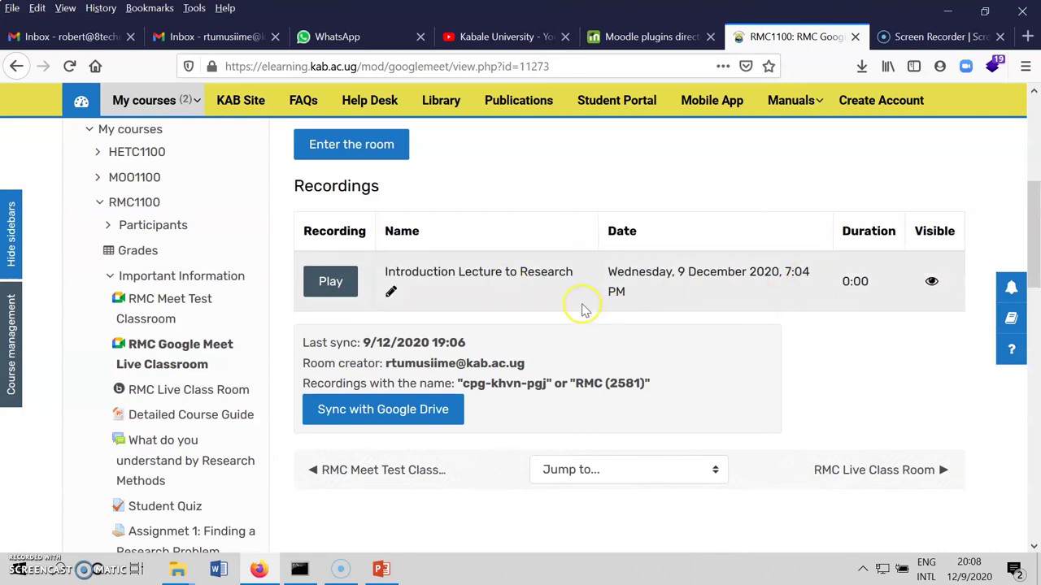
scroll(488, 295, up, 1)
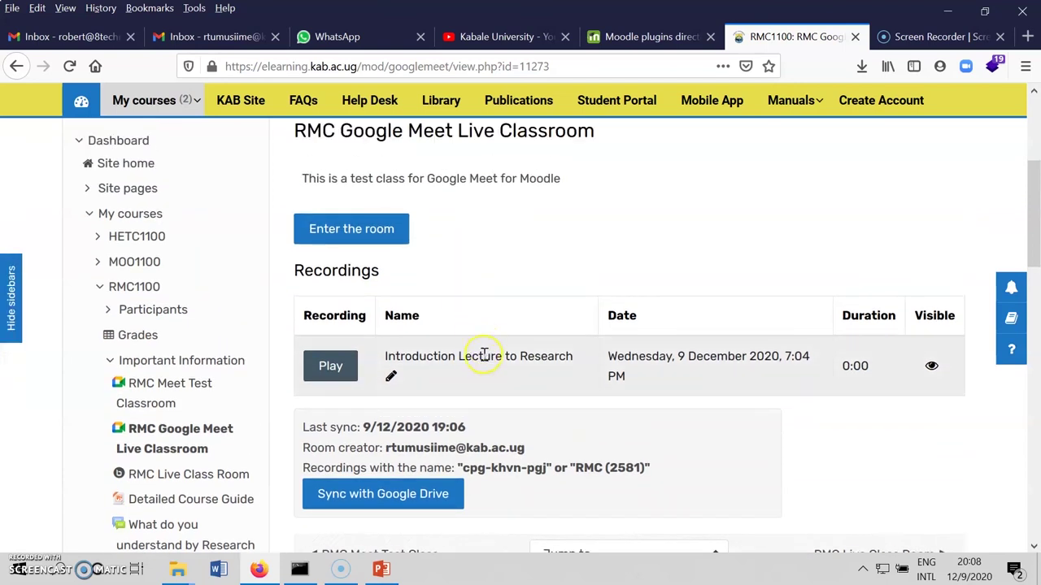
scroll(488, 341, down, 1)
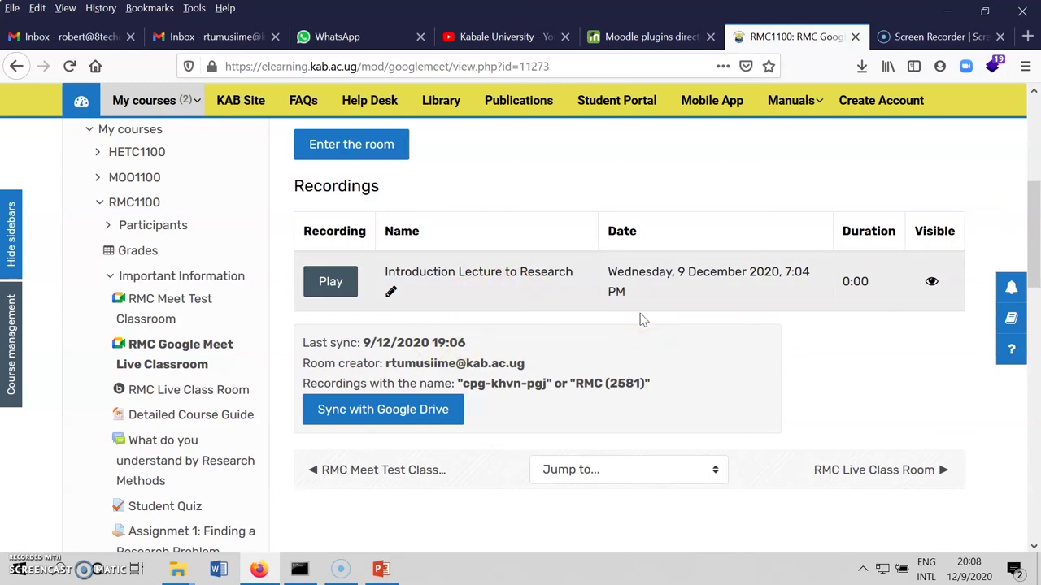
scroll(626, 308, up, 4)
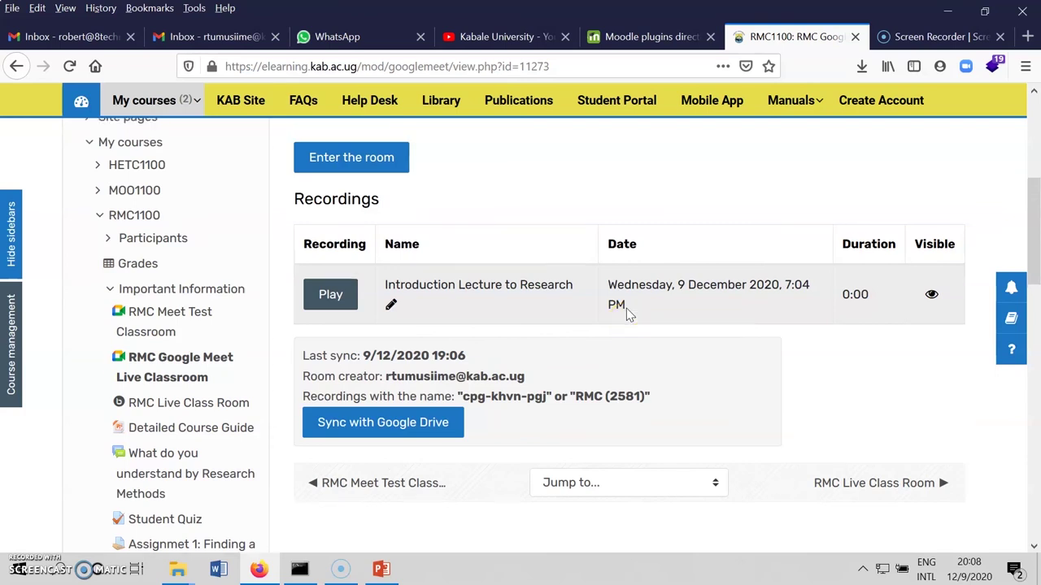
scroll(626, 300, down, 4)
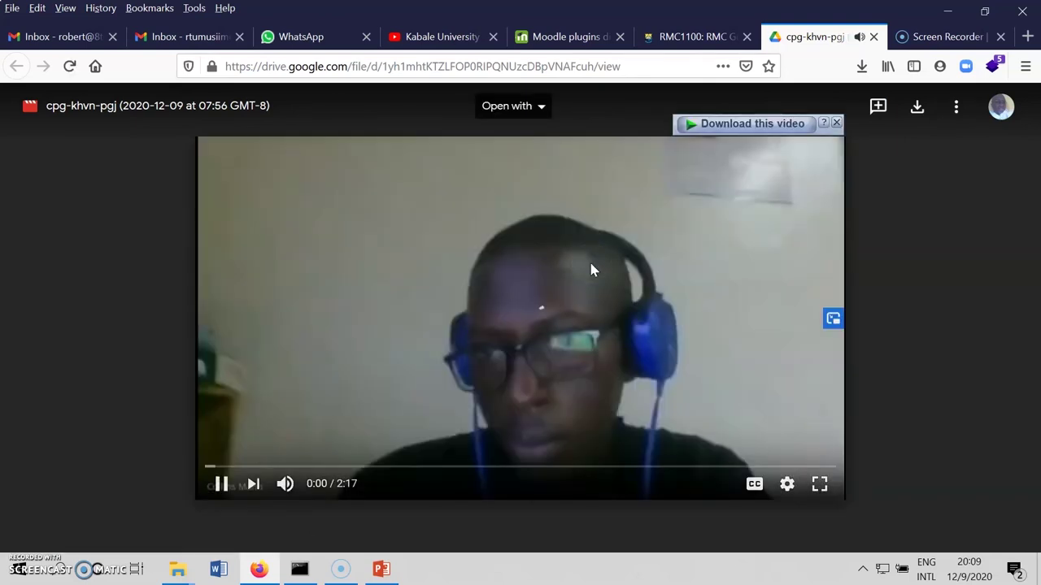
Pause the recording's Google Drive playback at 0:01 of 2:17
click(551, 272)
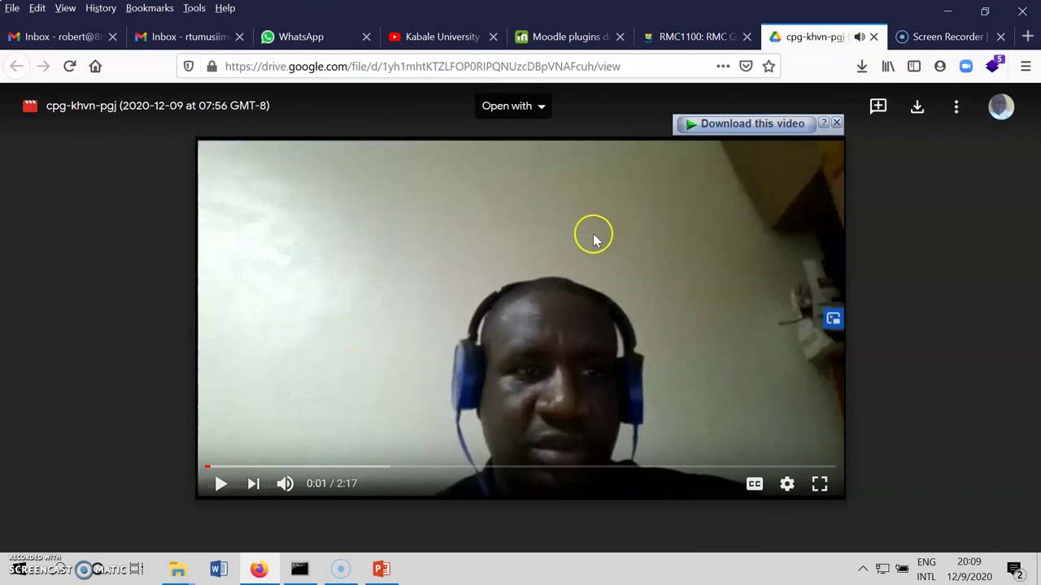